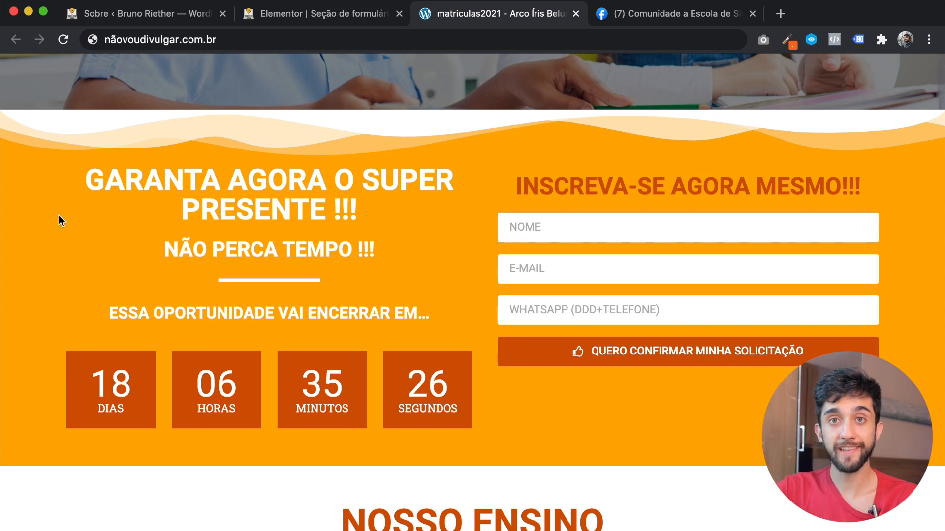
Step: Examine the orange form section at full width in the Elementor editor, compare it with the matriculas2021 page, and return to the widget list
click(285, 10)
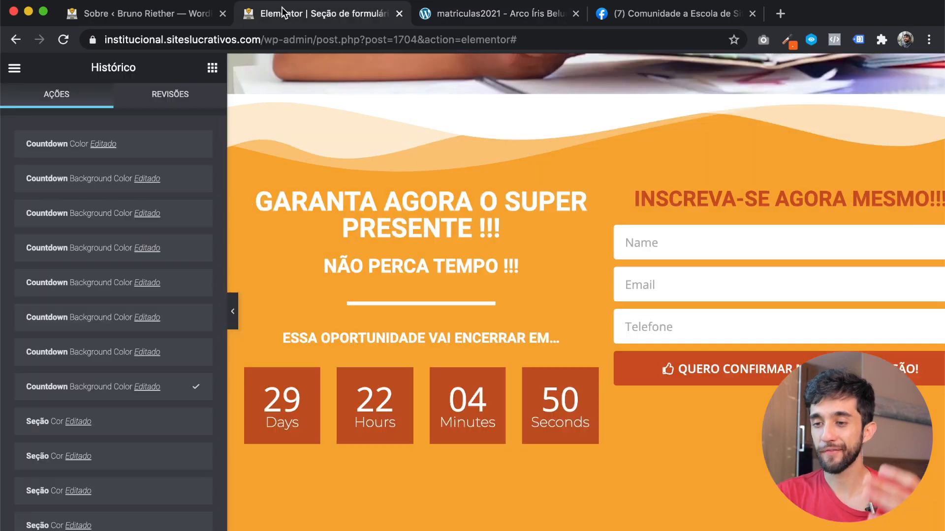
click(233, 312)
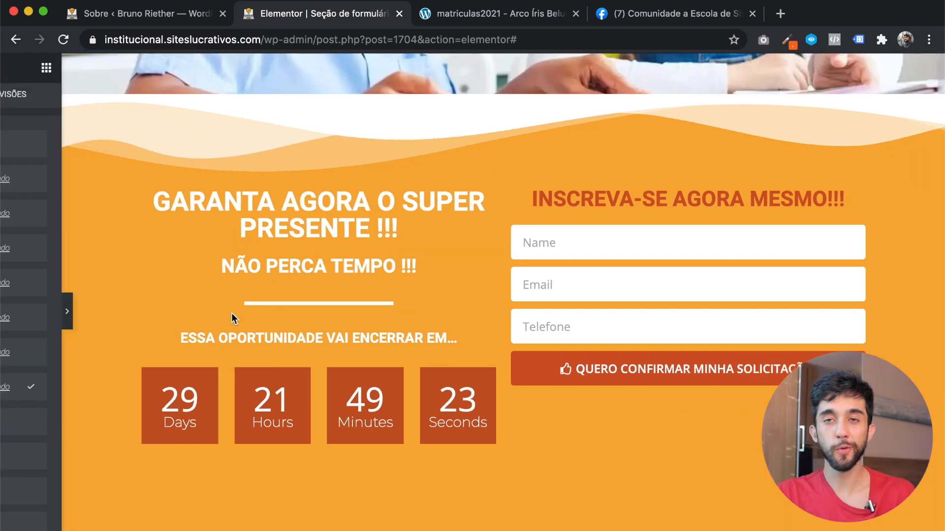
scroll(406, 226, up, 1)
scroll(406, 226, down, 1)
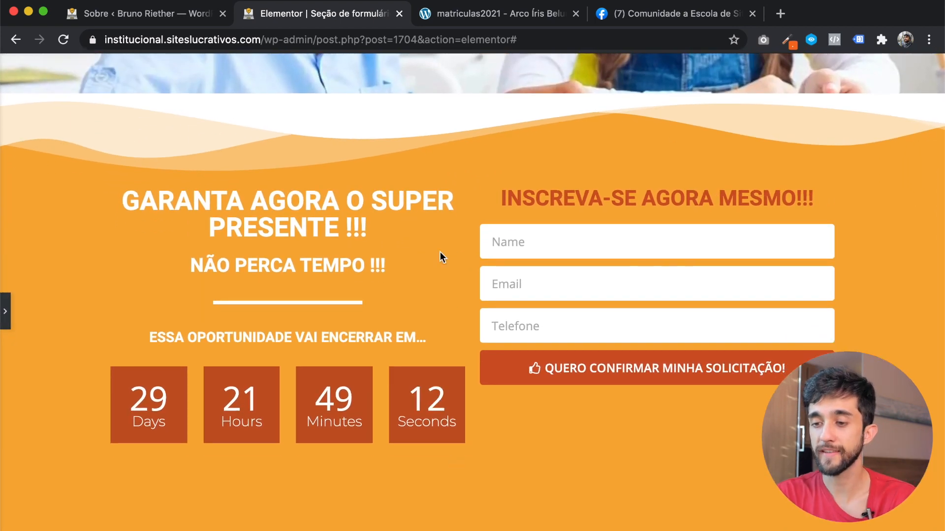
scroll(497, 277, down, 4)
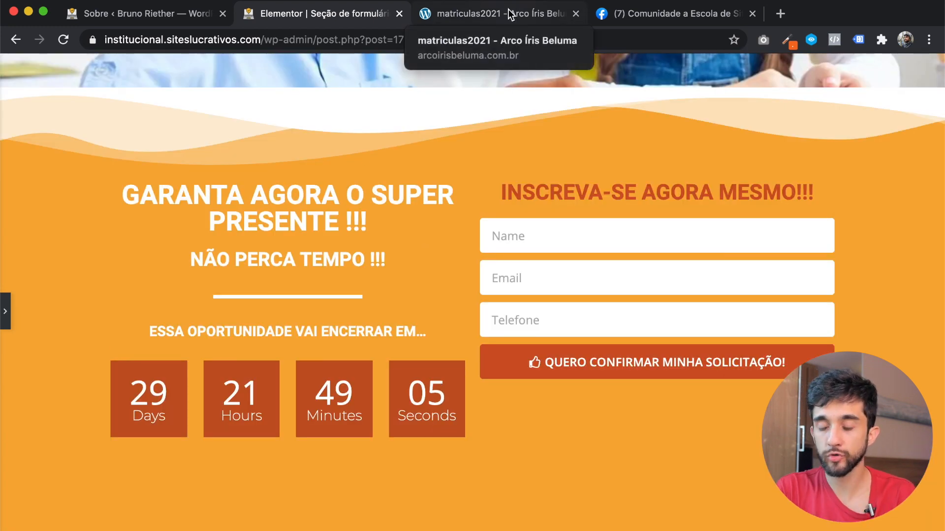
click(509, 14)
click(358, 13)
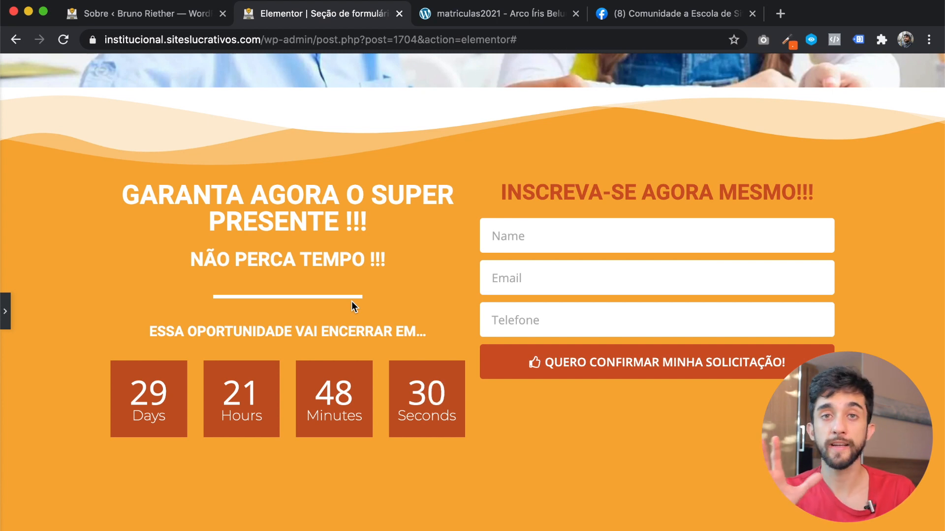
click(9, 309)
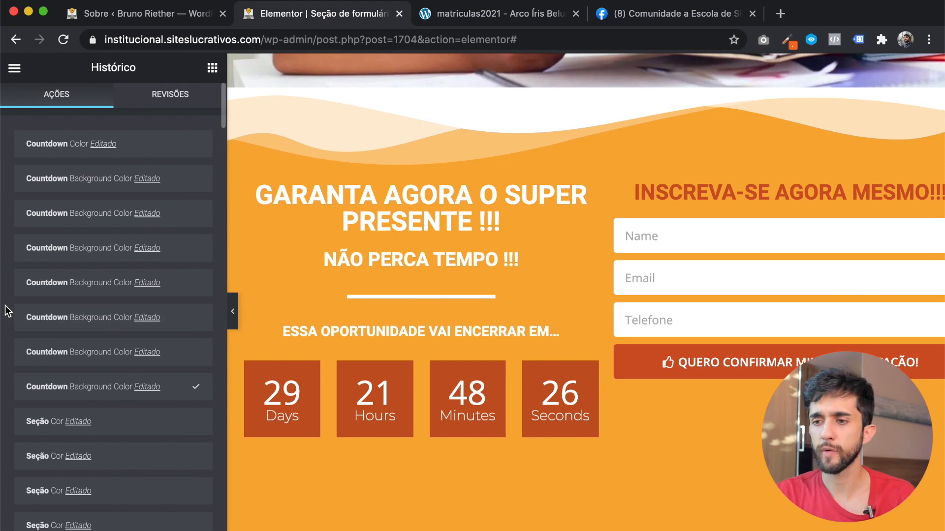
click(212, 68)
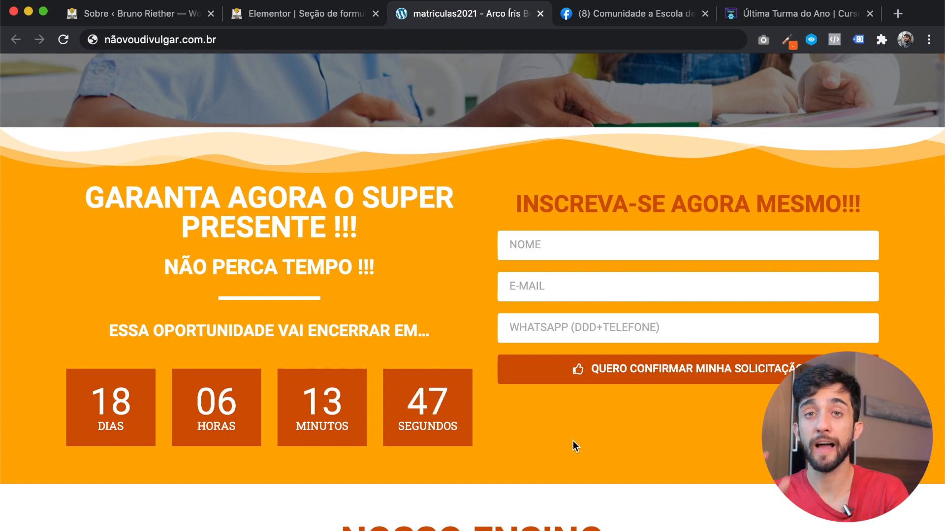
Step: Switch to the TextEdit notes and review the topics Divisória, Cores, Hierarquia dos Elementos and Textos
key(super+Tab)
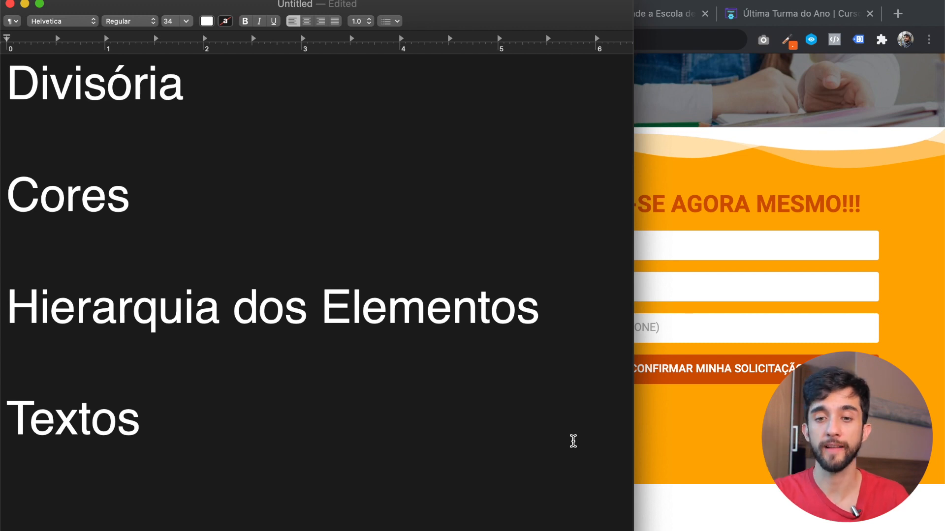
drag(217, 107, 2, 83)
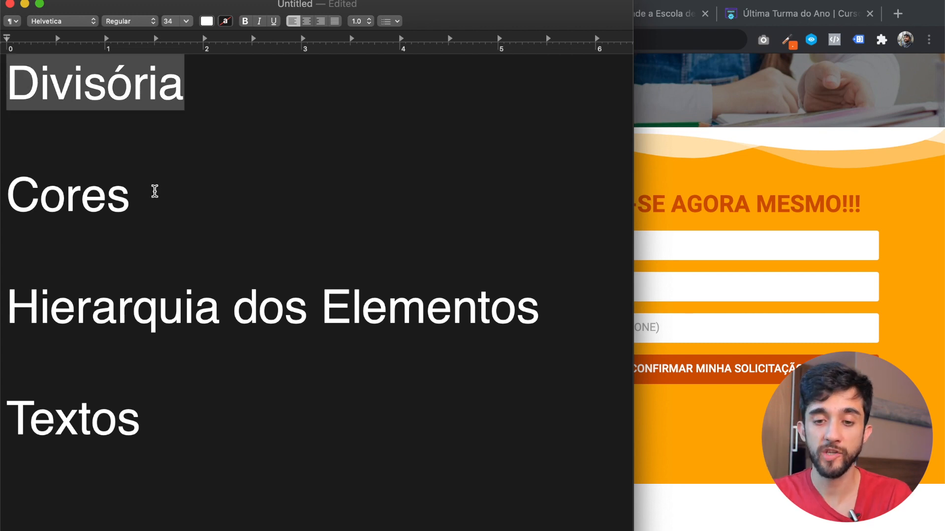
drag(144, 192, 2, 194)
drag(576, 328, 3, 304)
drag(163, 421, 3, 417)
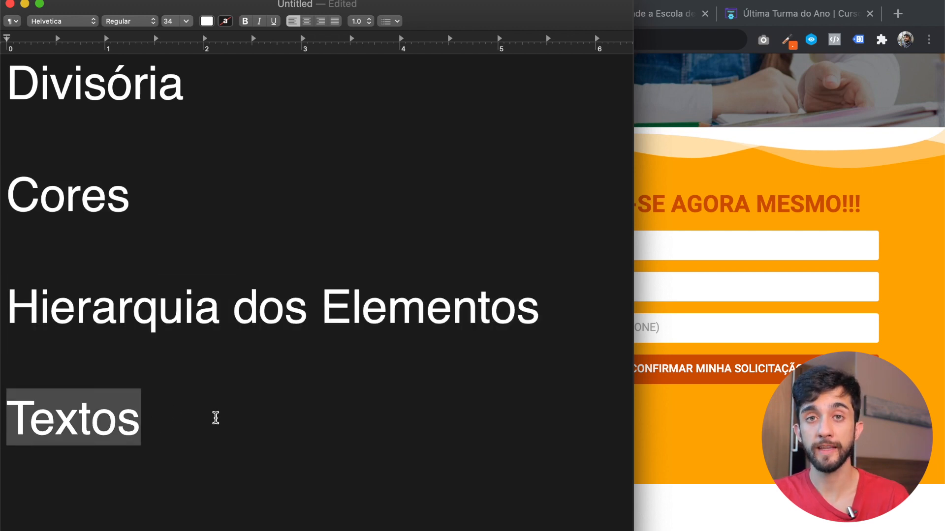
click(216, 418)
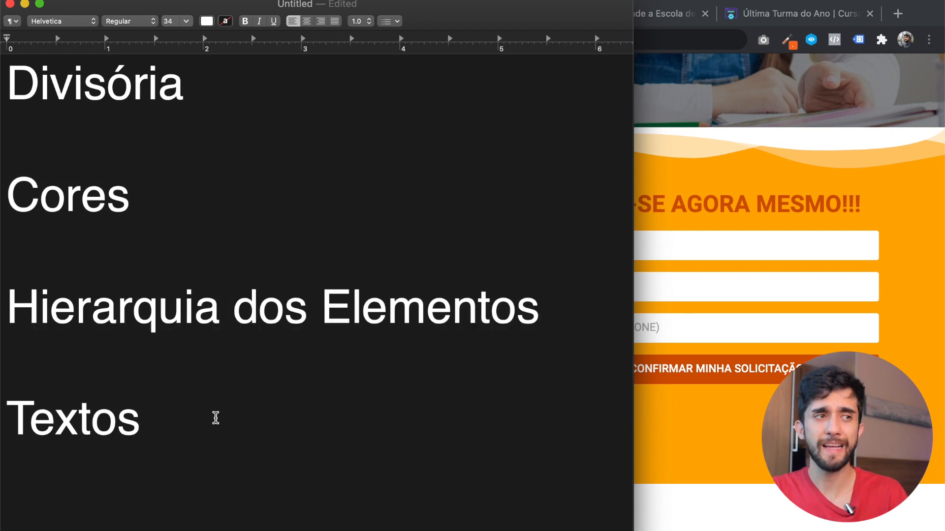
drag(219, 432, 5, 74)
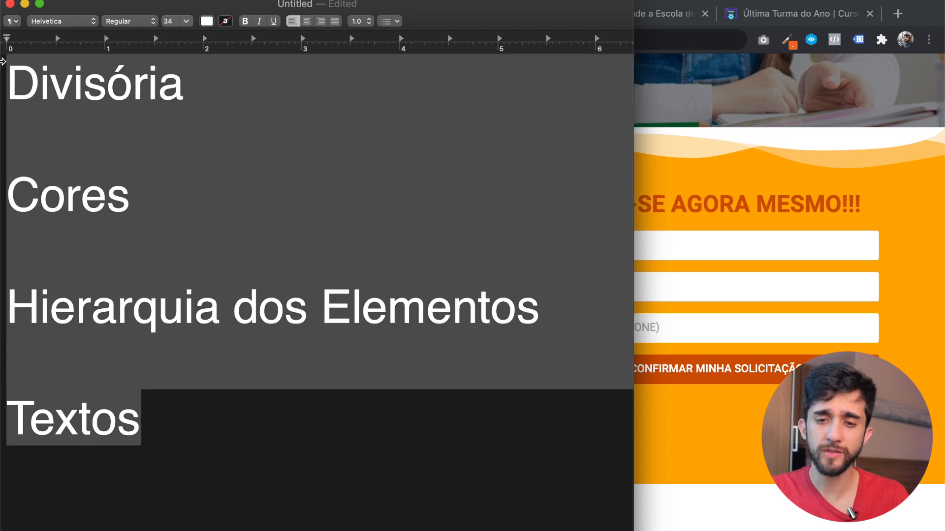
click(135, 200)
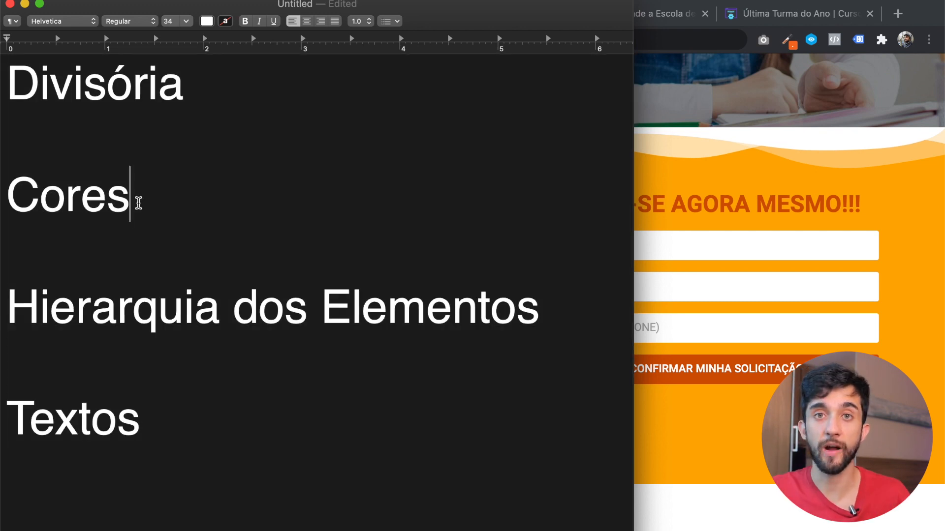
click(225, 93)
double_click(225, 93)
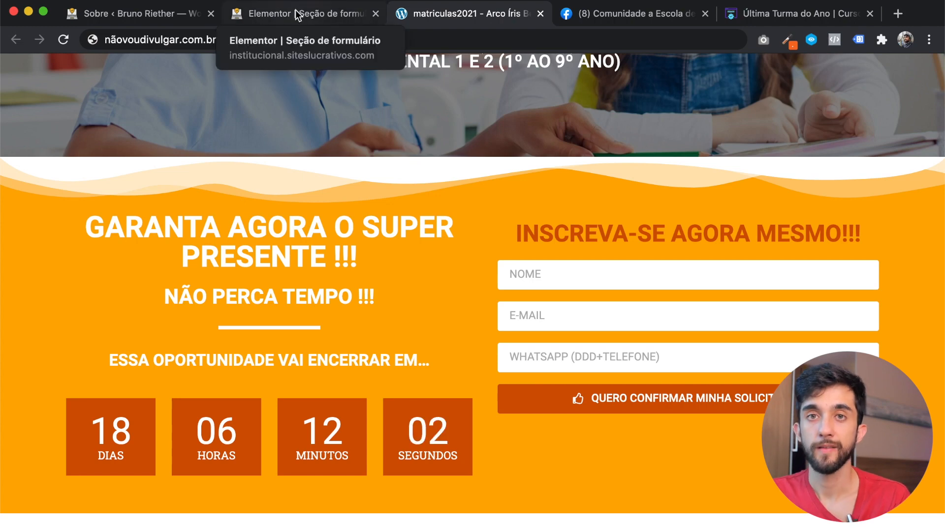
Step: Switch to the Elementor editor and open the Divisor de forma style settings of the orange form section
click(297, 16)
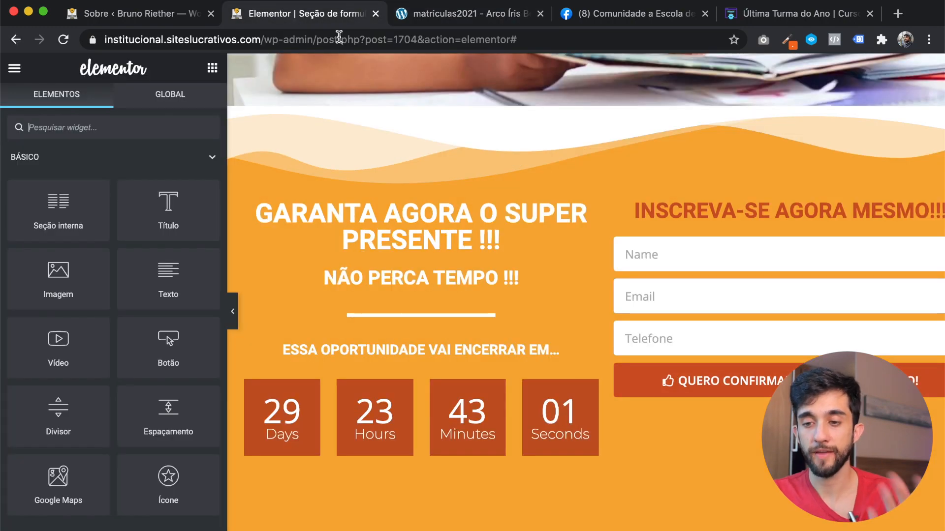
click(605, 100)
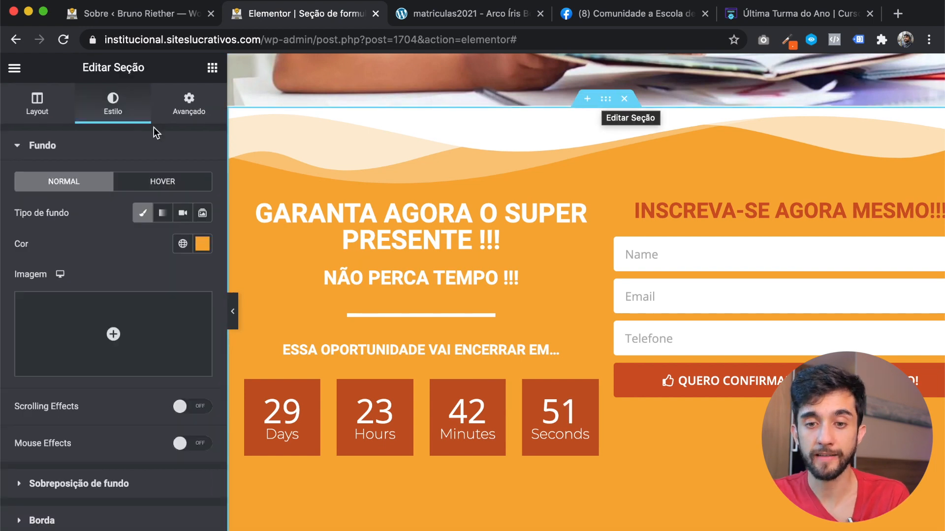
scroll(98, 295, down, 5)
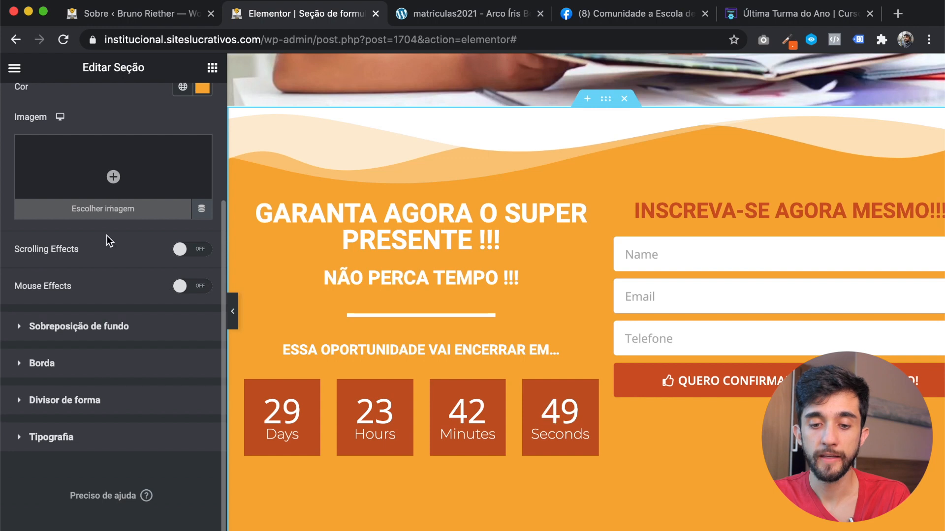
click(71, 400)
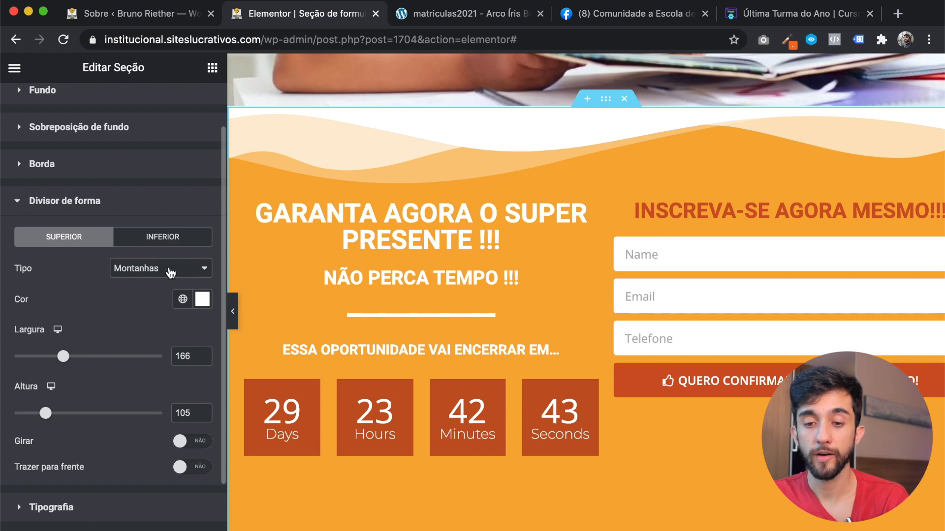
Step: Try the Nuvens and Pirâmides shapes on the form section's upper divider, and set its type back to Montanhas
click(152, 275)
click(142, 292)
click(153, 270)
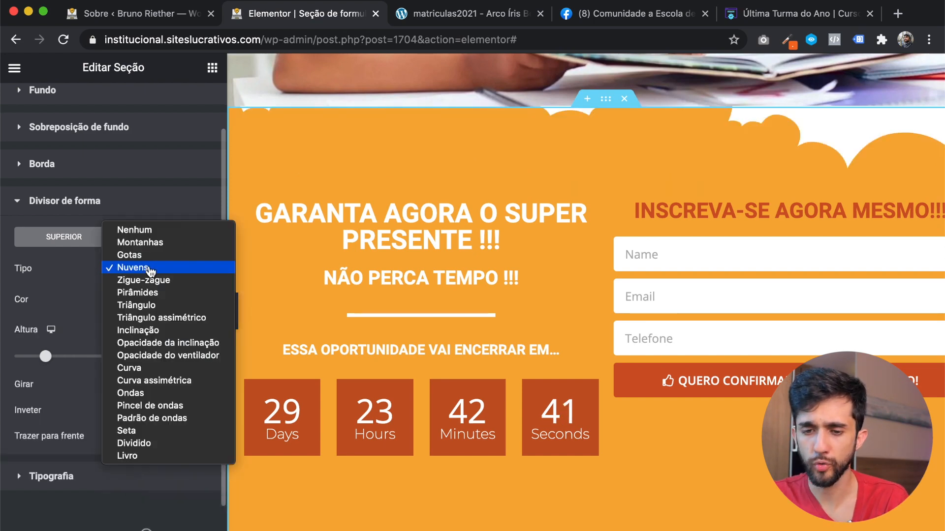
click(150, 295)
click(150, 268)
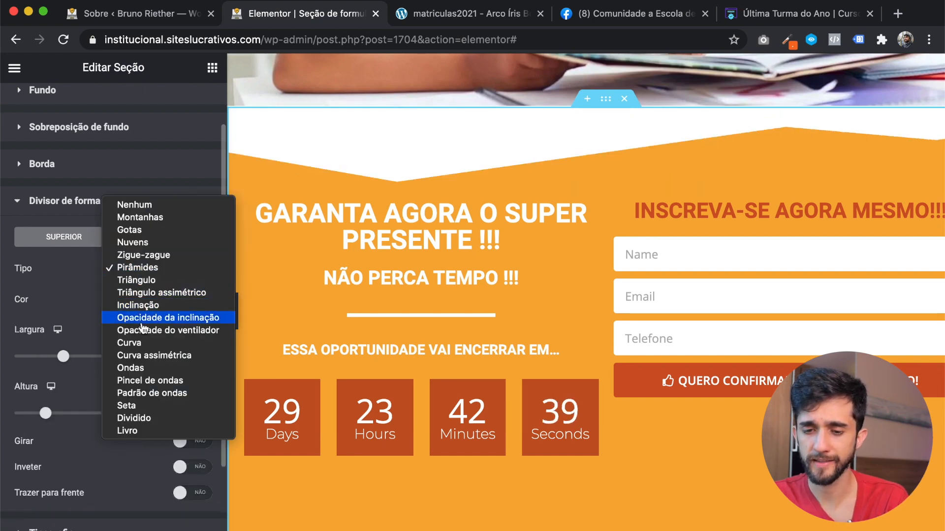
click(148, 217)
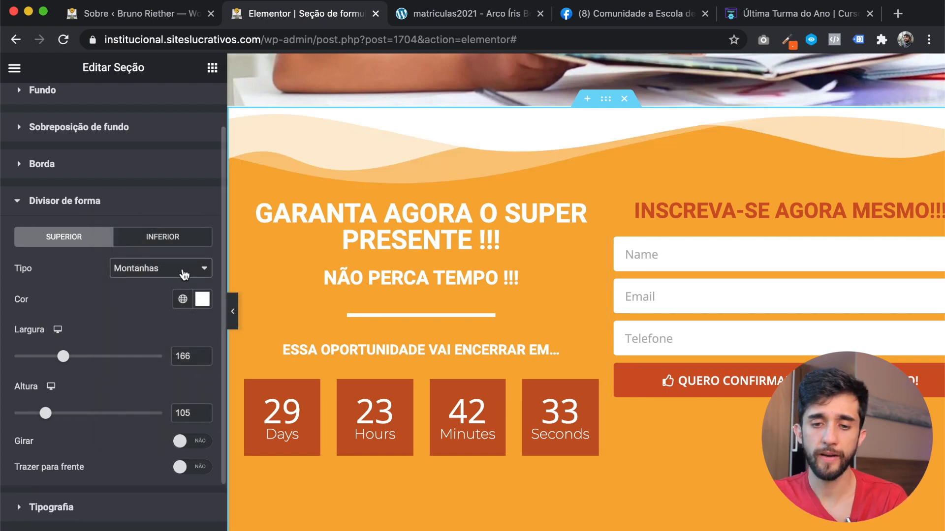
Step: Set the orange section's upper divider type to Nenhum and look over the section's plain upper and lower edges
click(147, 266)
click(135, 255)
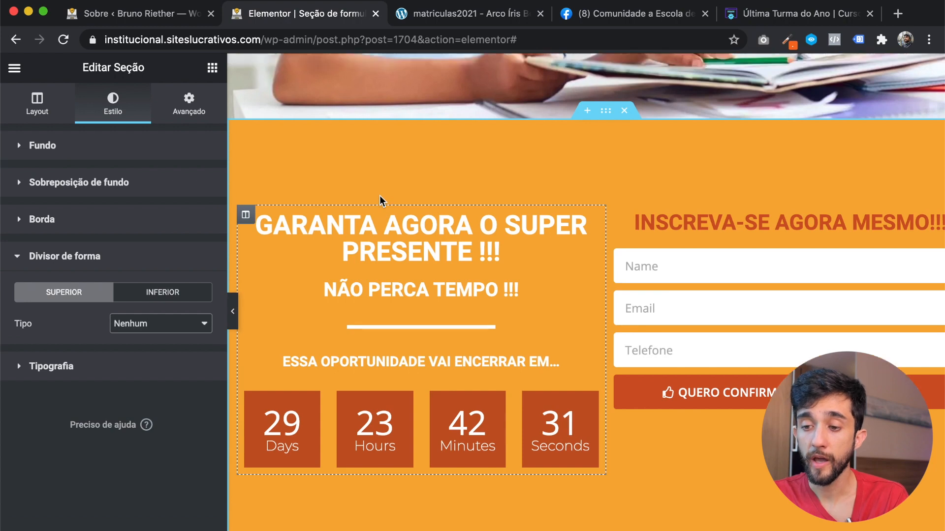
scroll(379, 195, up, 2)
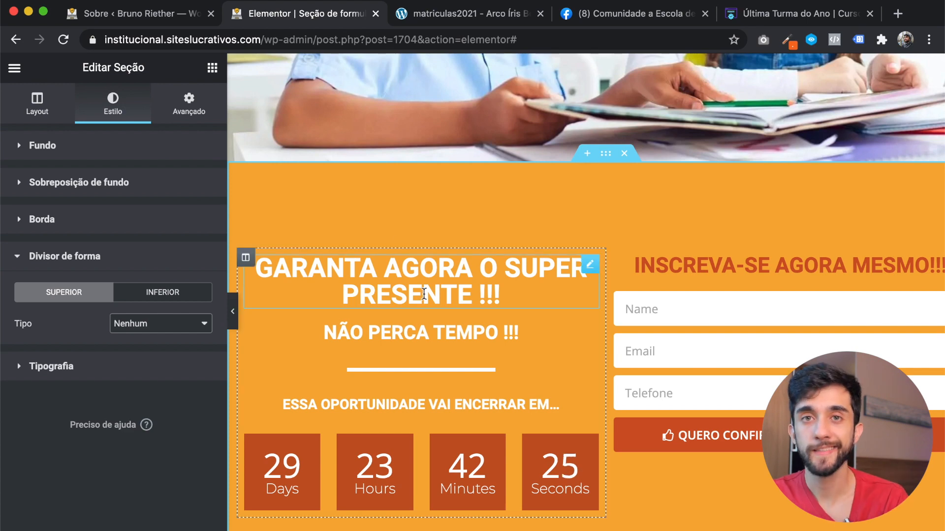
scroll(425, 294, down, 1)
scroll(423, 293, down, 3)
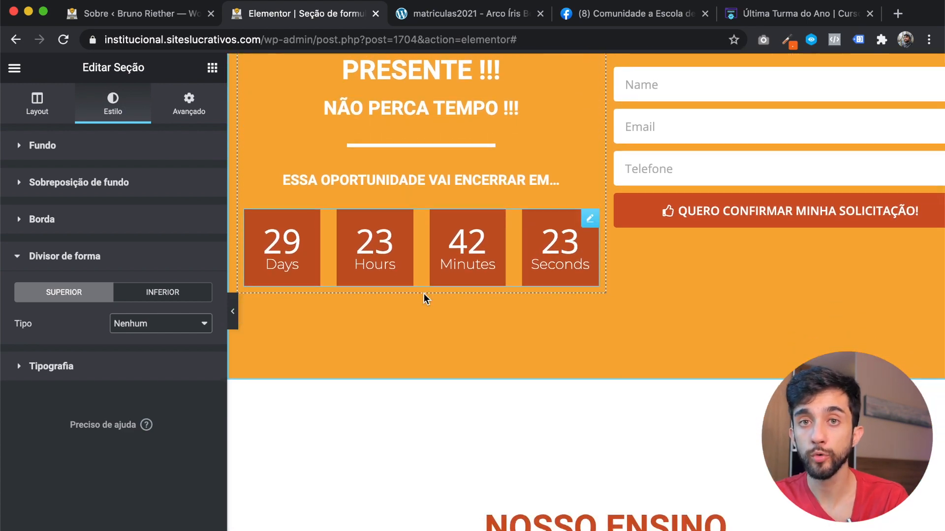
Step: Try a Montanhas divider on the orange section's lower edge, and set its type back to Nenhum
click(148, 299)
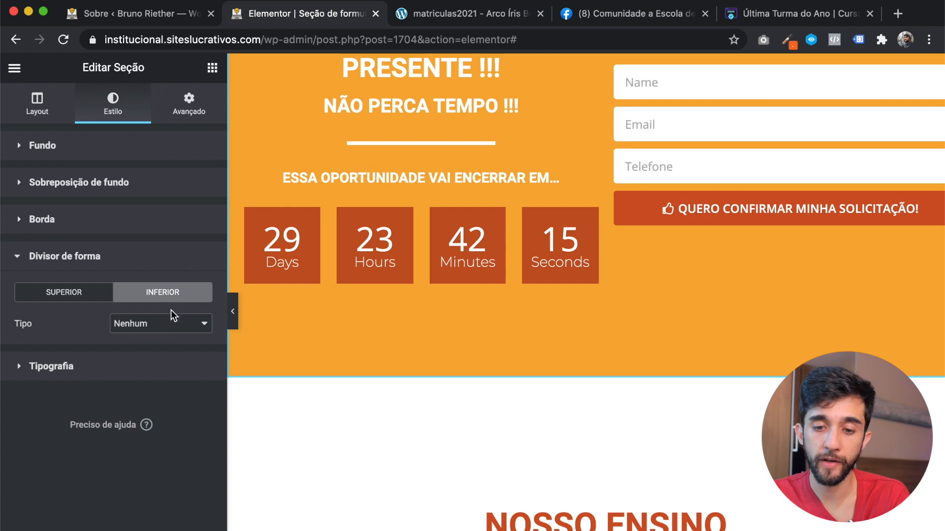
click(172, 325)
click(180, 333)
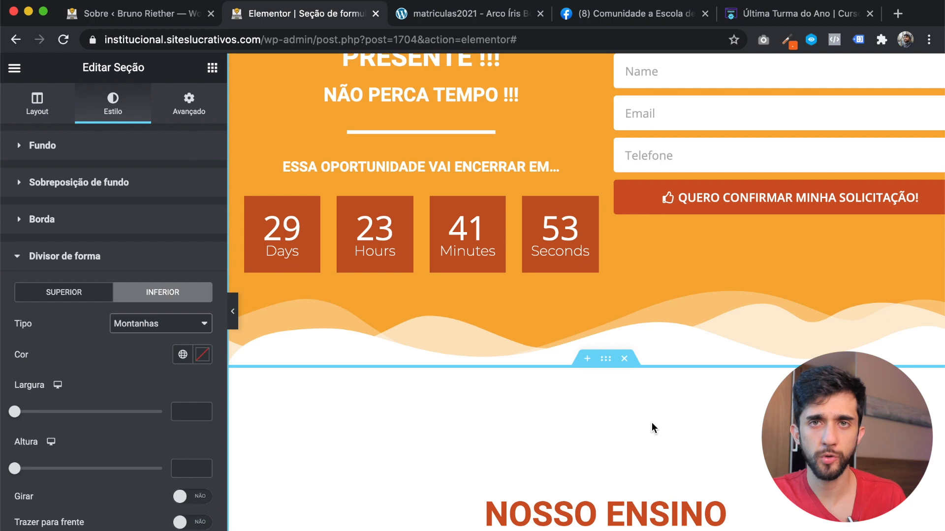
scroll(660, 419, down, 2)
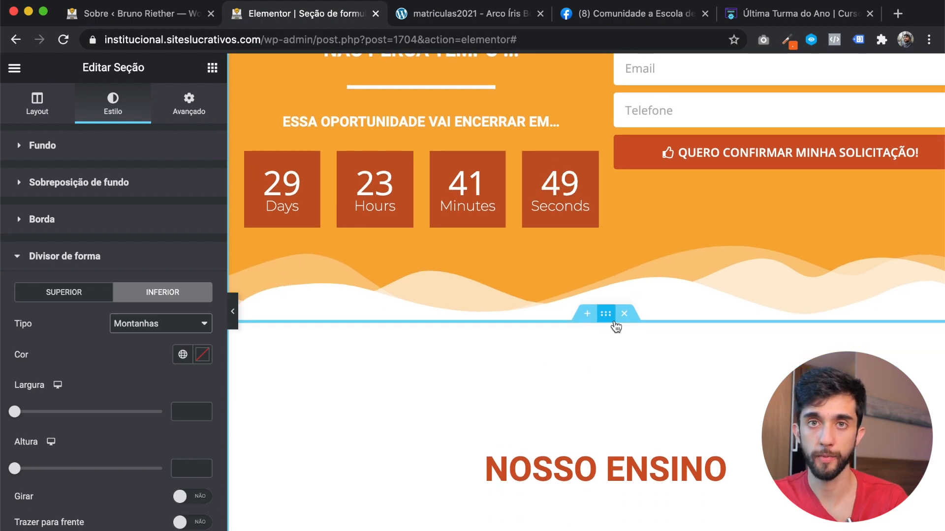
click(162, 328)
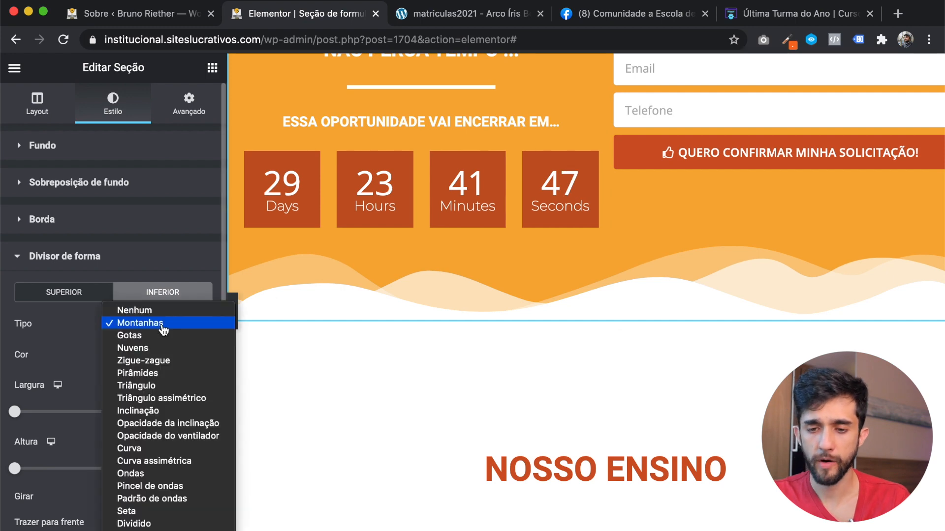
click(140, 310)
Step: Remove the wavy divider from the orange section's upper edge by setting its type to Nenhum
scroll(498, 266, up, 5)
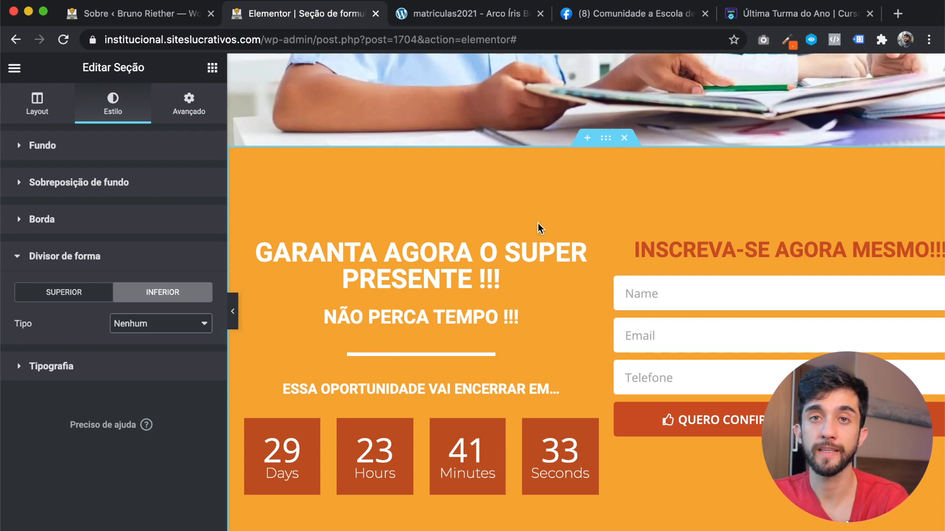
scroll(538, 223, up, 1)
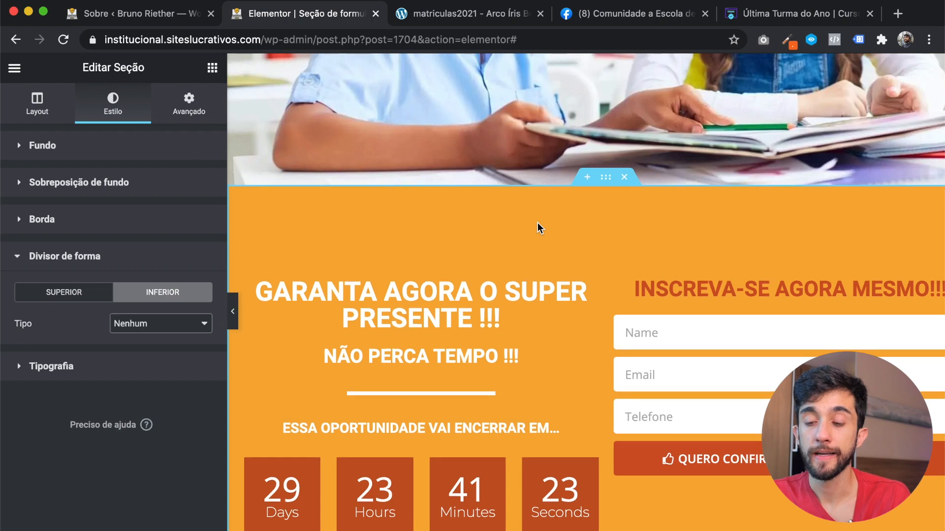
scroll(538, 223, up, 5)
scroll(530, 248, up, 1)
scroll(507, 232, down, 3)
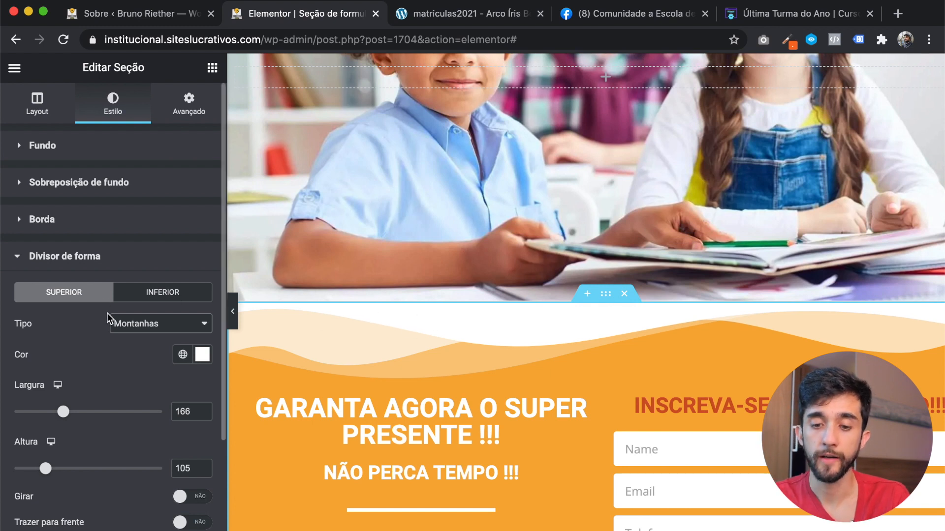
click(140, 322)
click(141, 311)
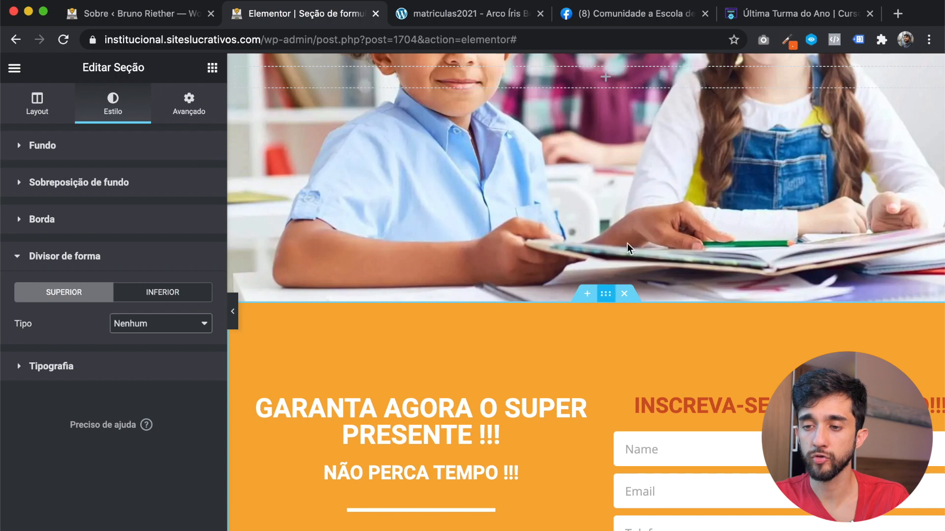
Step: Open the Divisor de forma style settings of the children's photo section above the form section
scroll(627, 243, up, 4)
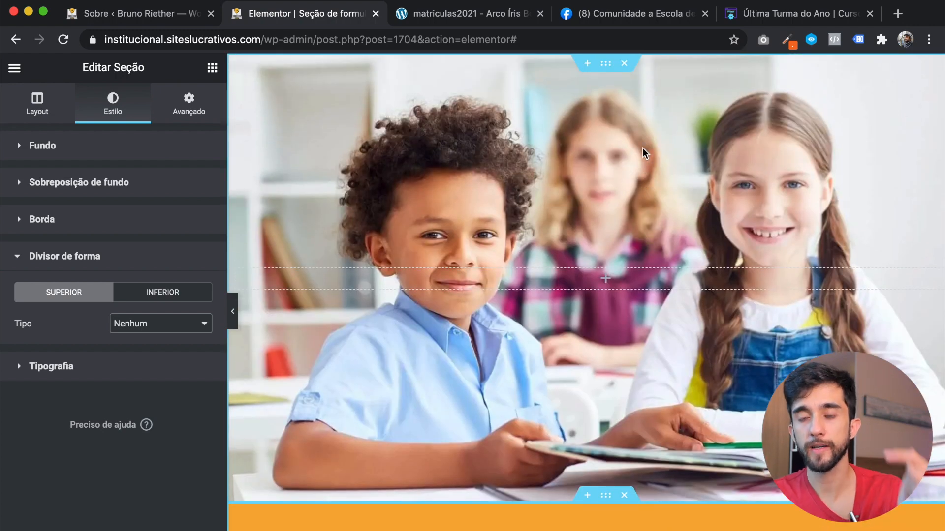
click(605, 68)
click(111, 146)
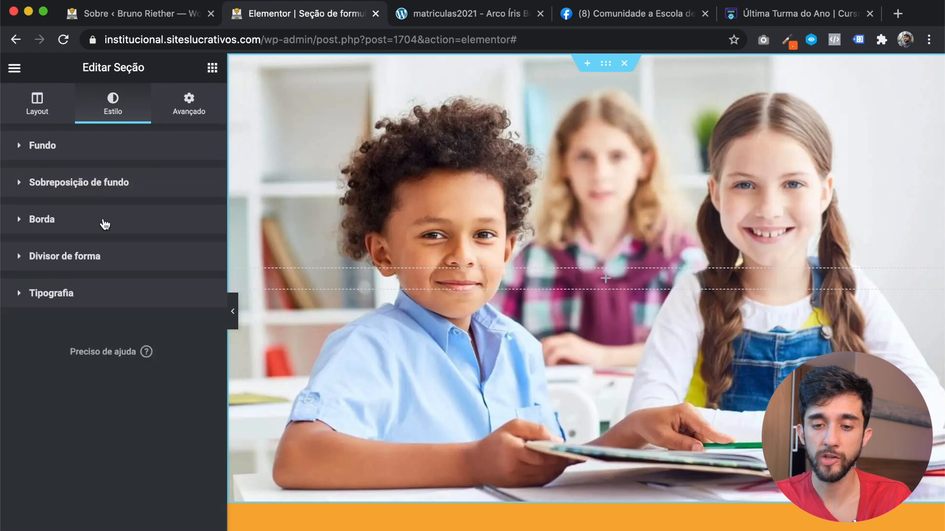
click(93, 258)
scroll(415, 266, down, 5)
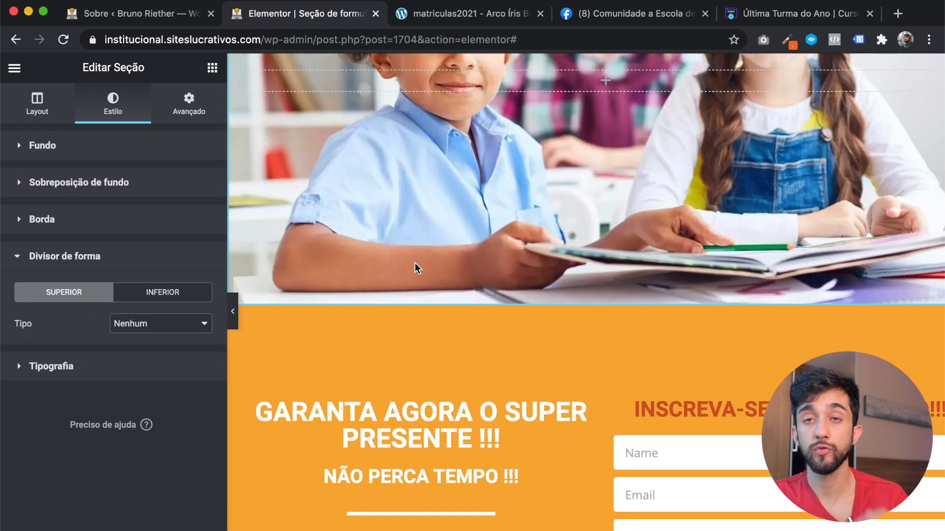
Step: Add a Montanhas shape divider to the lower edge of the children's photo section and color it orange #F5AC45
click(163, 295)
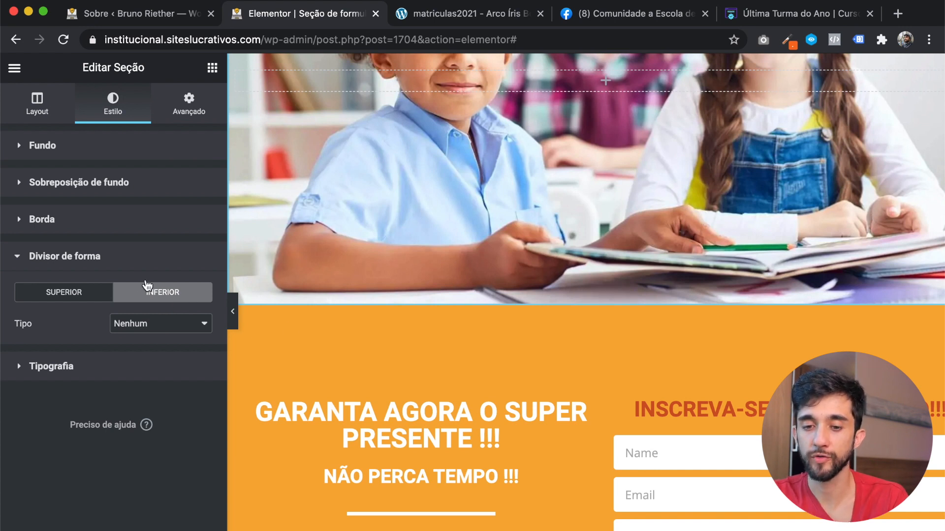
click(167, 325)
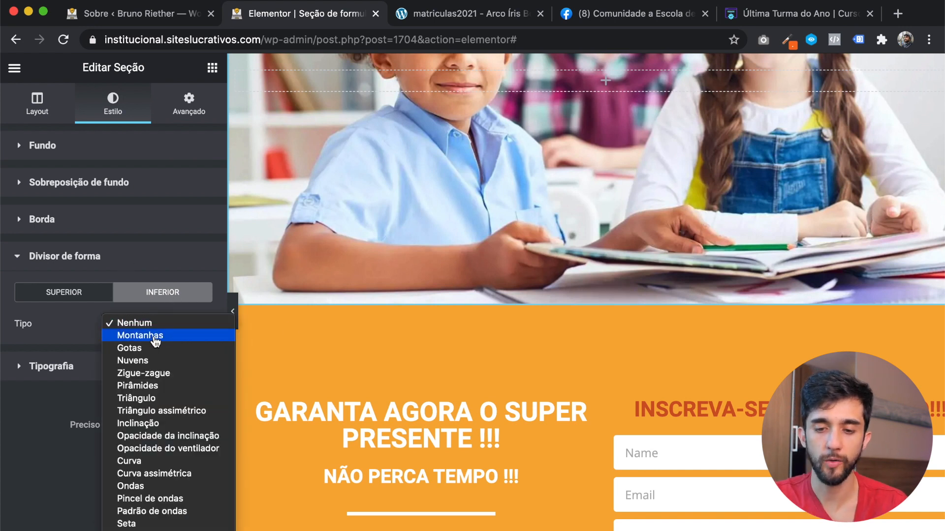
click(155, 340)
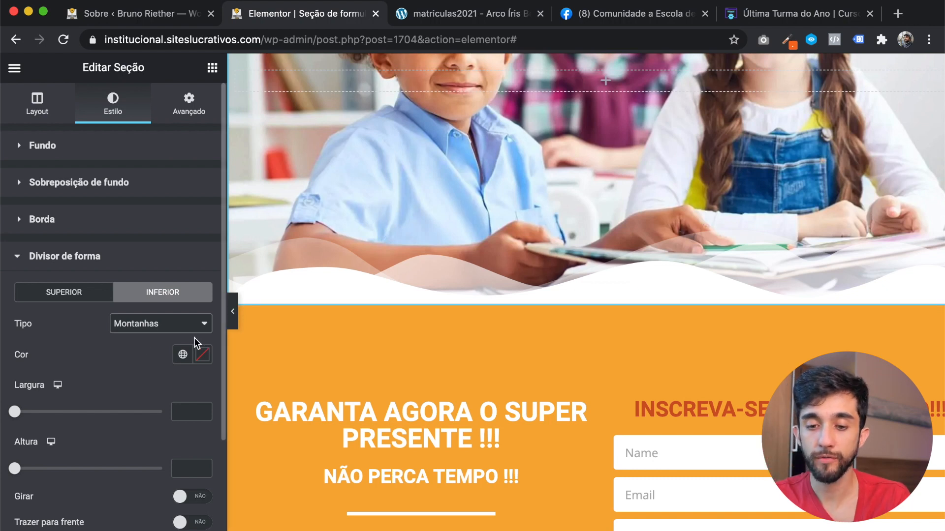
click(203, 357)
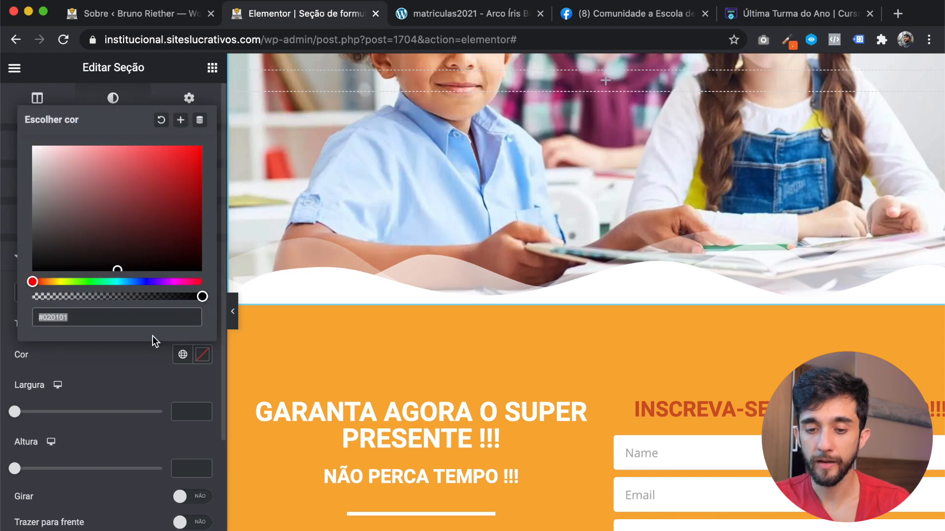
text(#F5AC45)
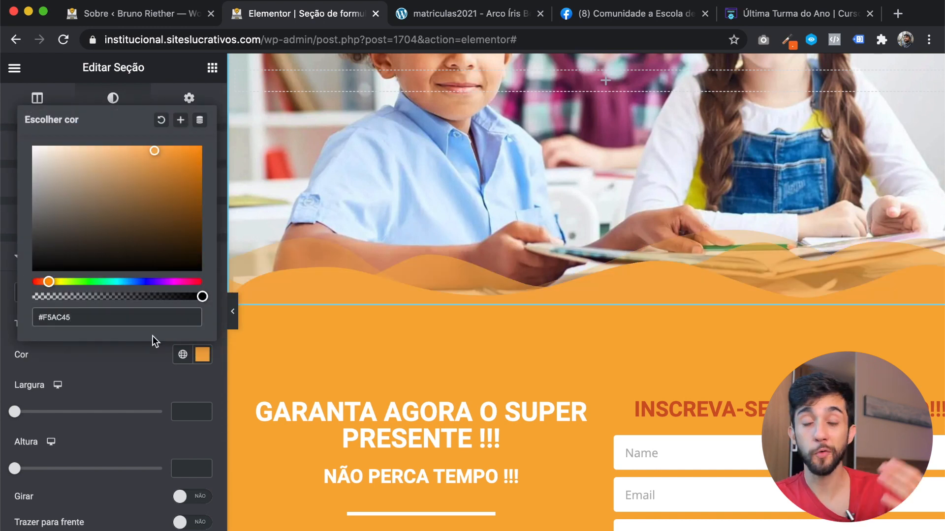
click(138, 362)
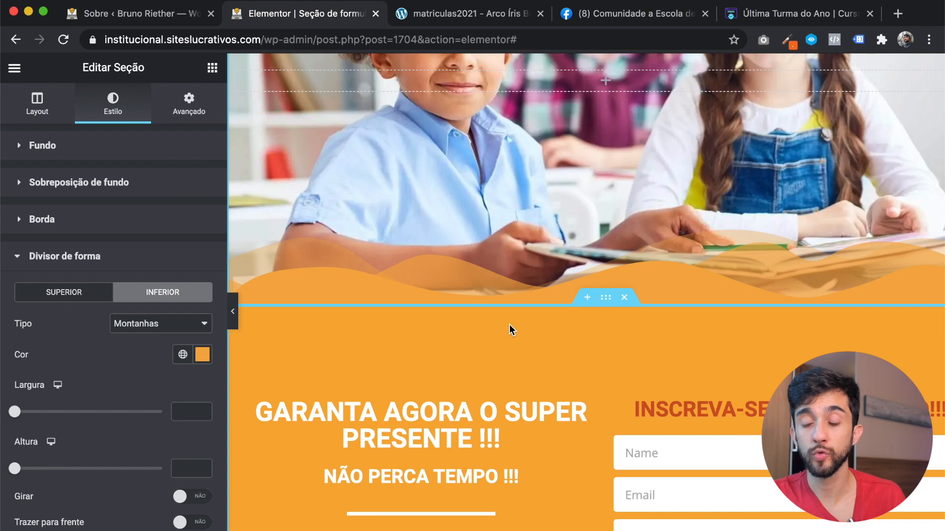
Step: Compare the photo section's orange wave divider with the one on the reference matriculas2021 page
scroll(544, 167, down, 3)
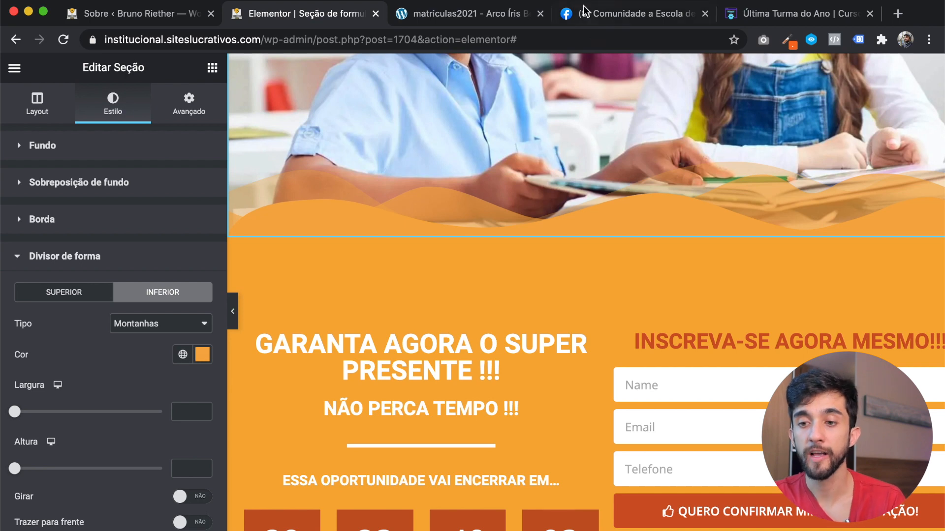
click(496, 14)
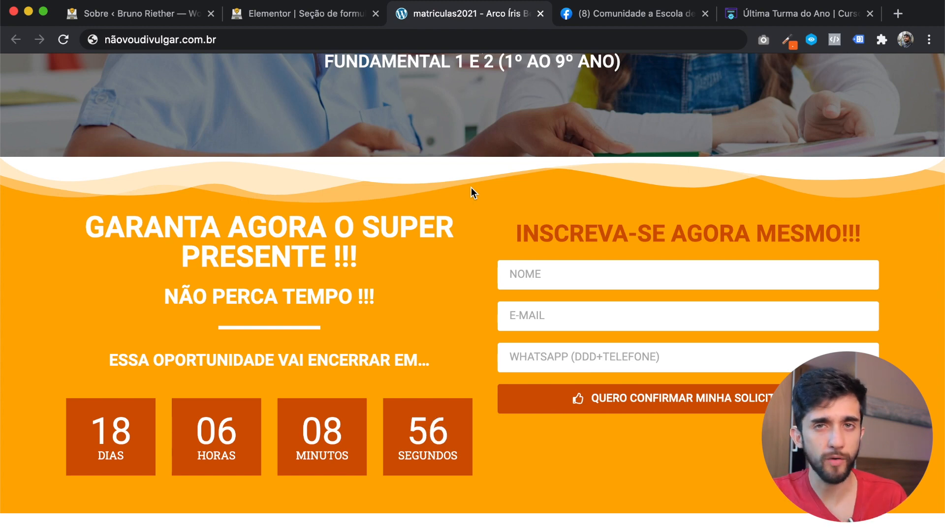
click(293, 14)
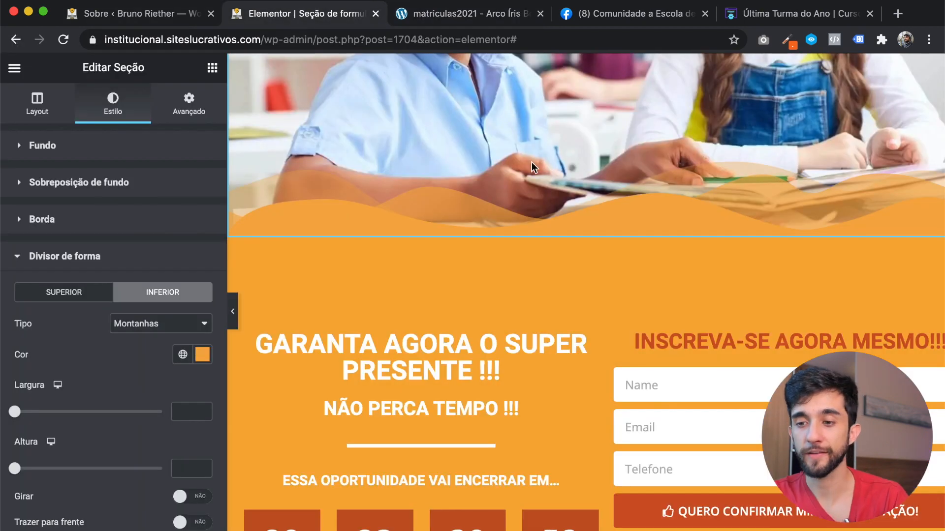
Step: Look over the whole form section and the divider types offered for the photo section's lower edge
scroll(587, 286, down, 1)
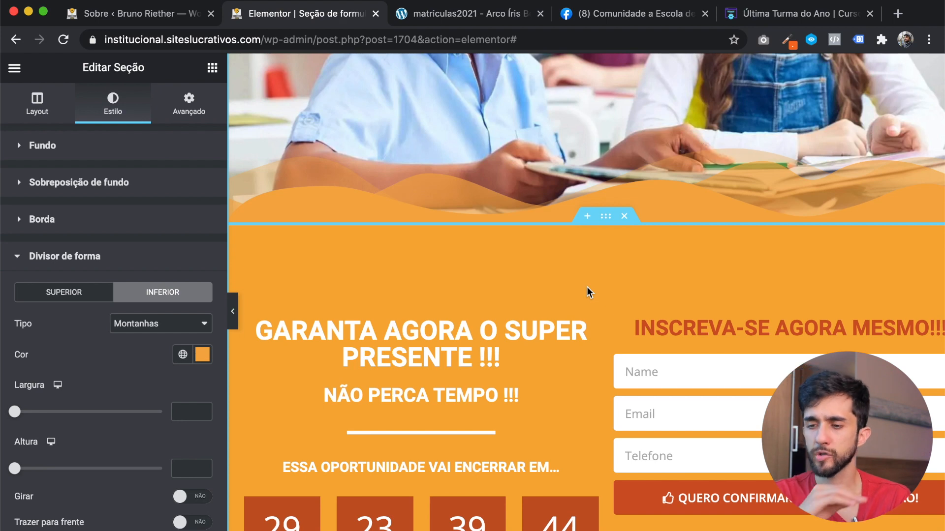
scroll(586, 286, down, 3)
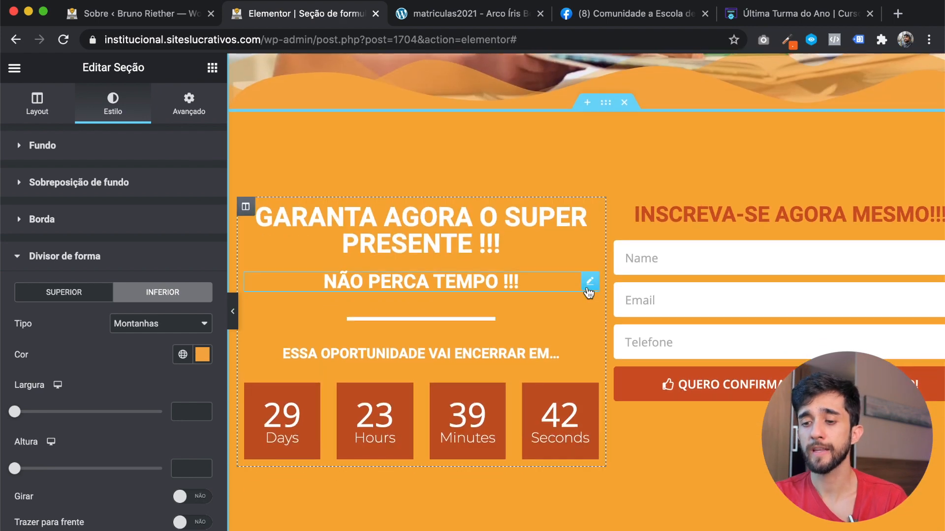
scroll(588, 293, down, 1)
scroll(589, 294, up, 1)
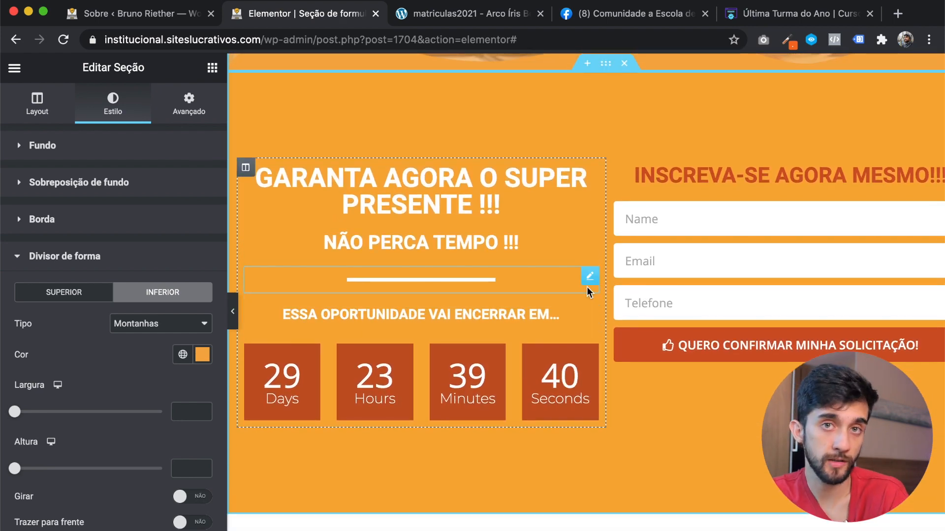
scroll(587, 290, up, 3)
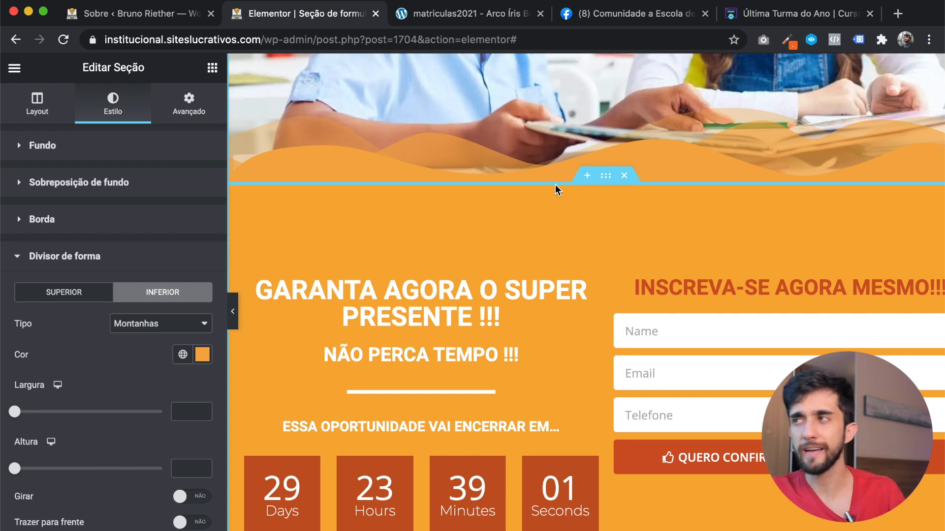
click(156, 324)
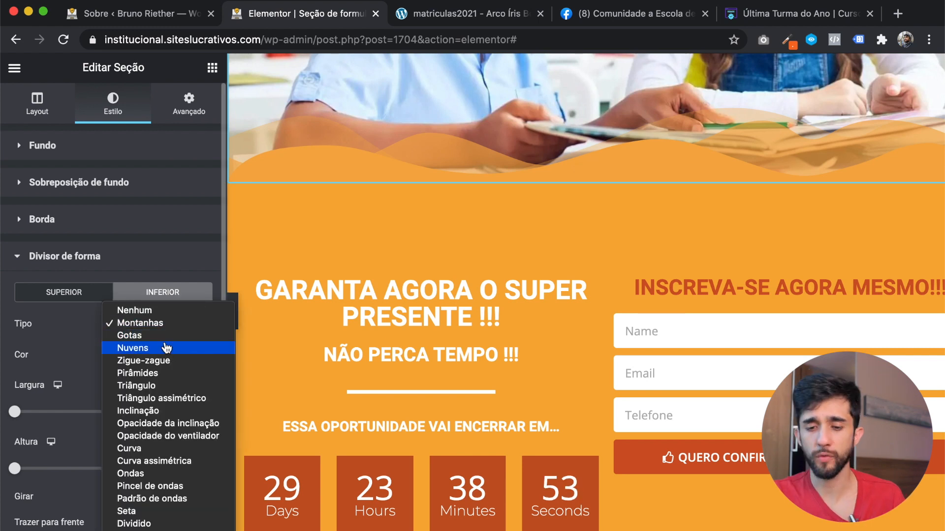
click(68, 332)
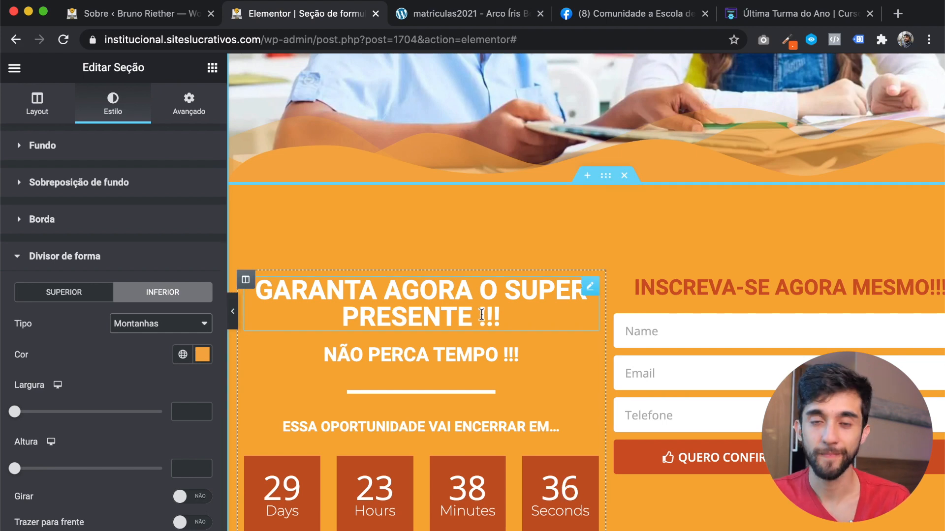
Step: Switch to the Untitled notes document and highlight the Cores topic
key(super+Tab)
click(272, 216)
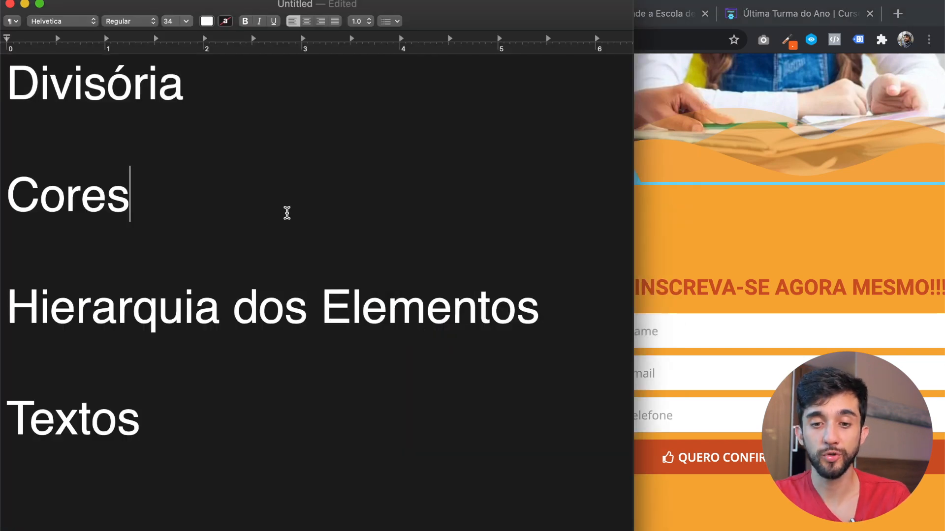
drag(308, 211, 2, 198)
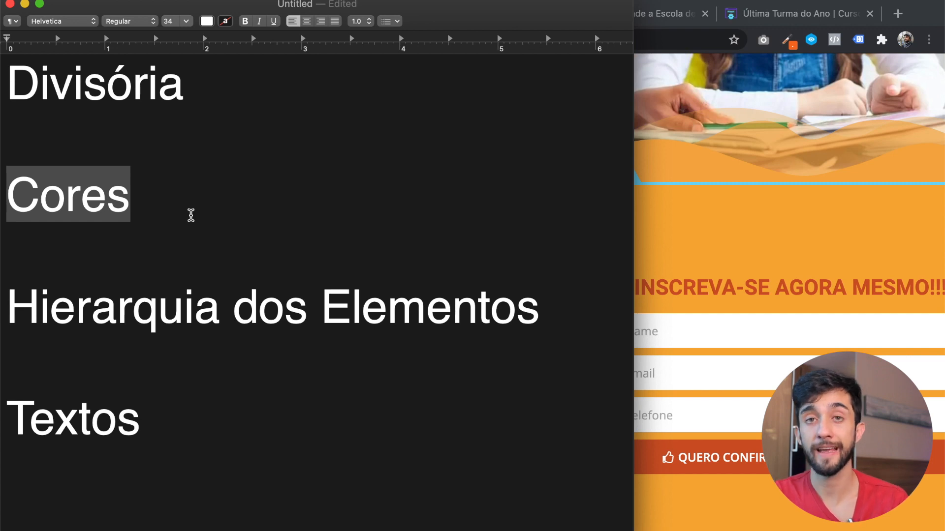
Step: Return to the Elementor page and compare the form section's colors with those of the reference page
click(903, 212)
scroll(742, 278, down, 3)
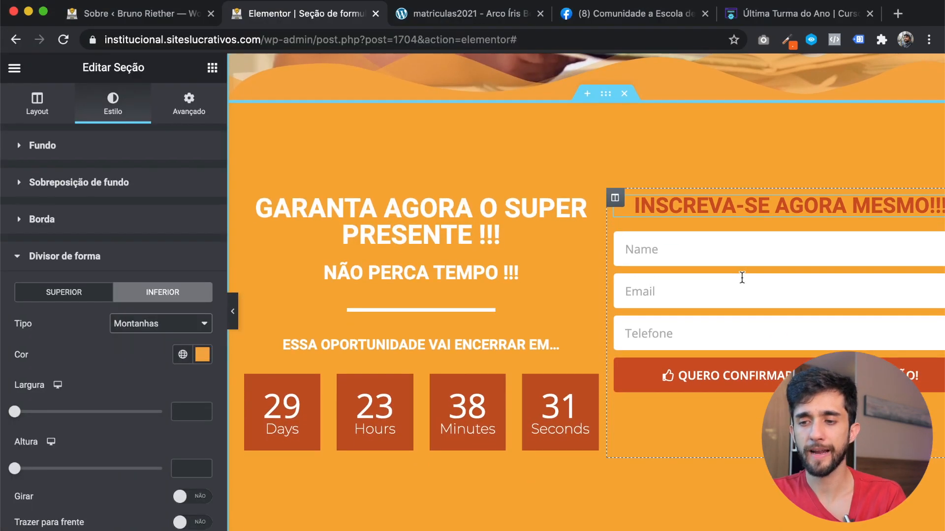
scroll(741, 277, up, 1)
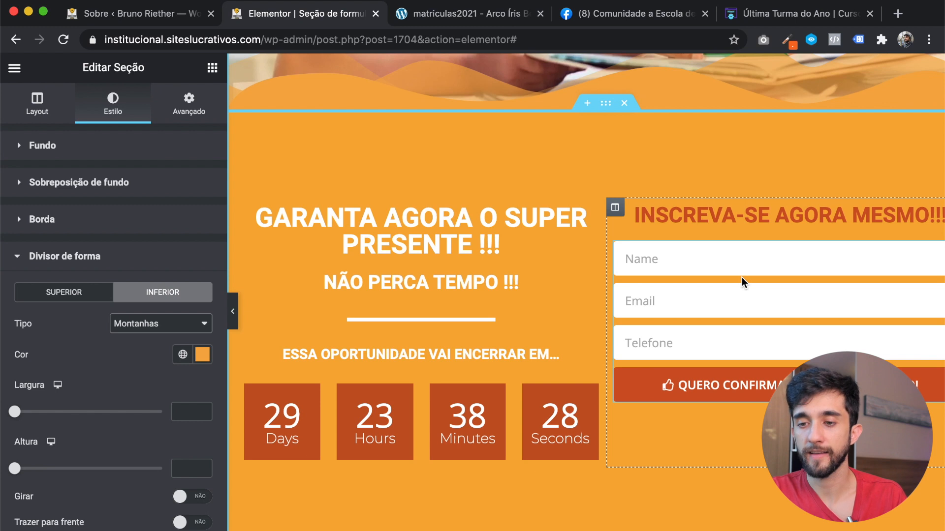
click(473, 14)
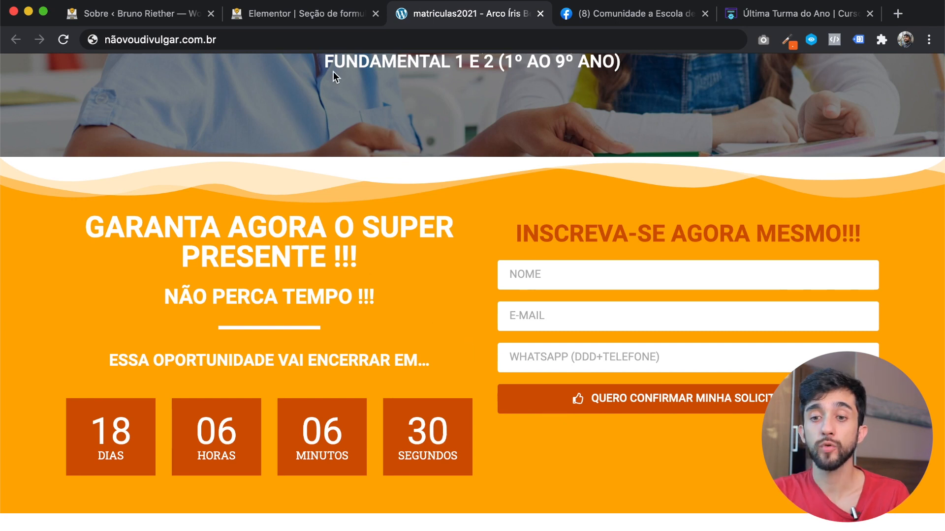
click(297, 16)
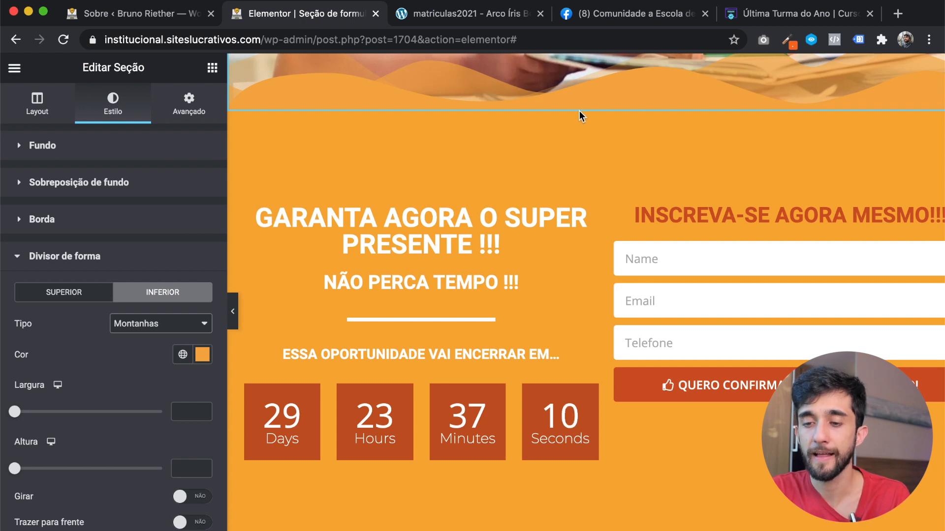
Step: Try orange #EF9300, green #00EF3A, magenta #EF00C7 and light pink #E7ADDD as the form section's background color
click(608, 104)
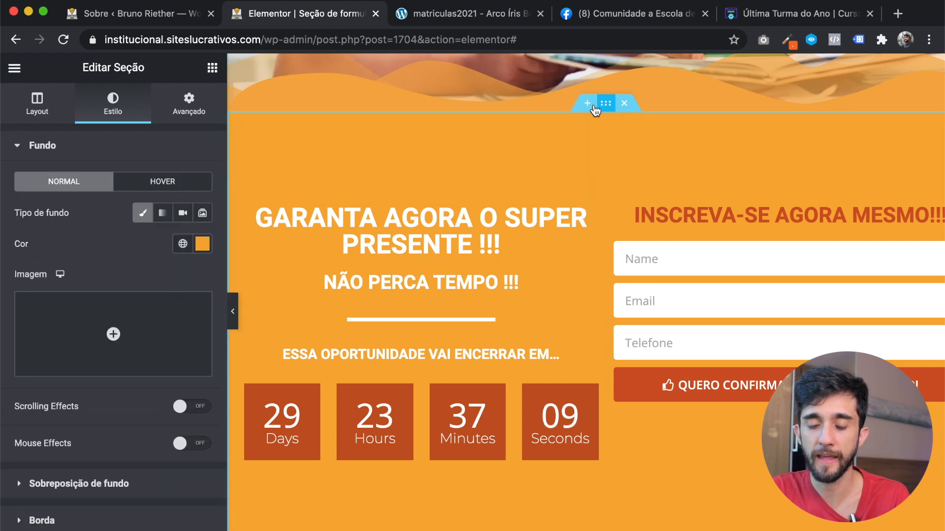
click(209, 249)
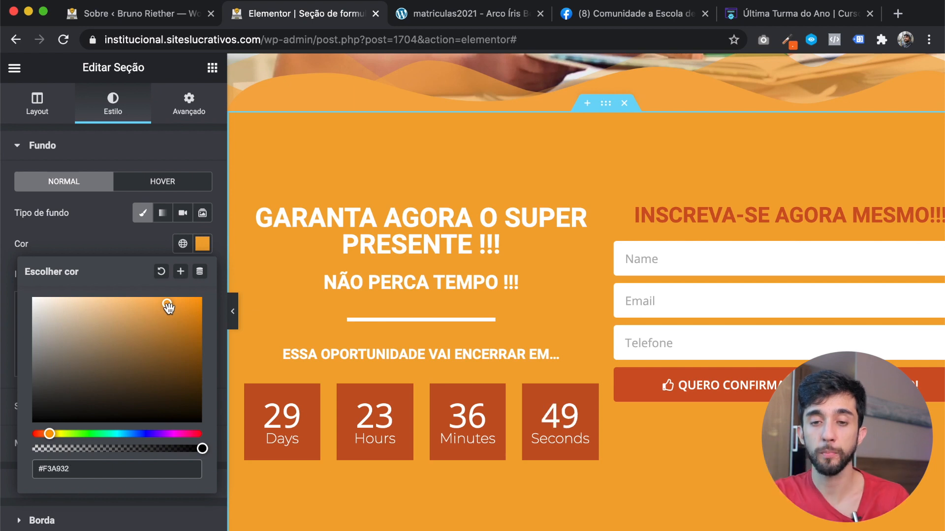
drag(168, 307, 208, 305)
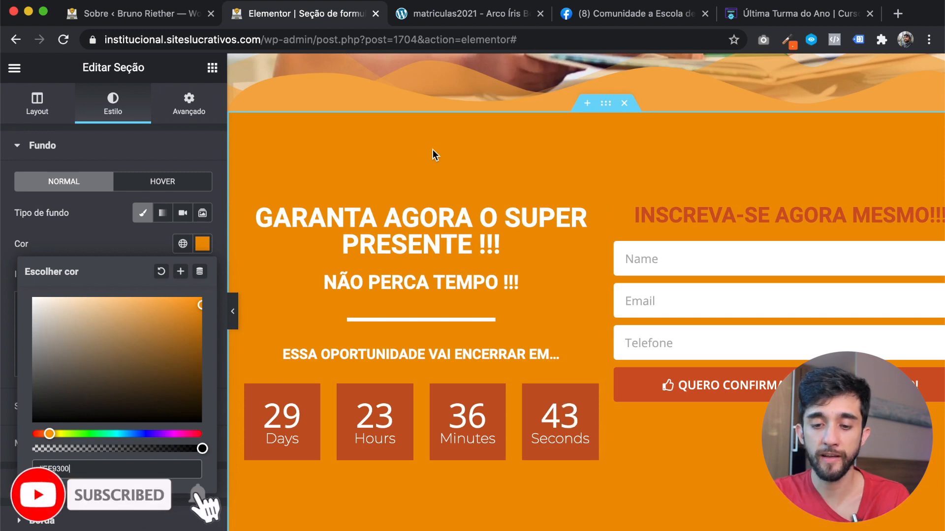
drag(143, 434, 95, 434)
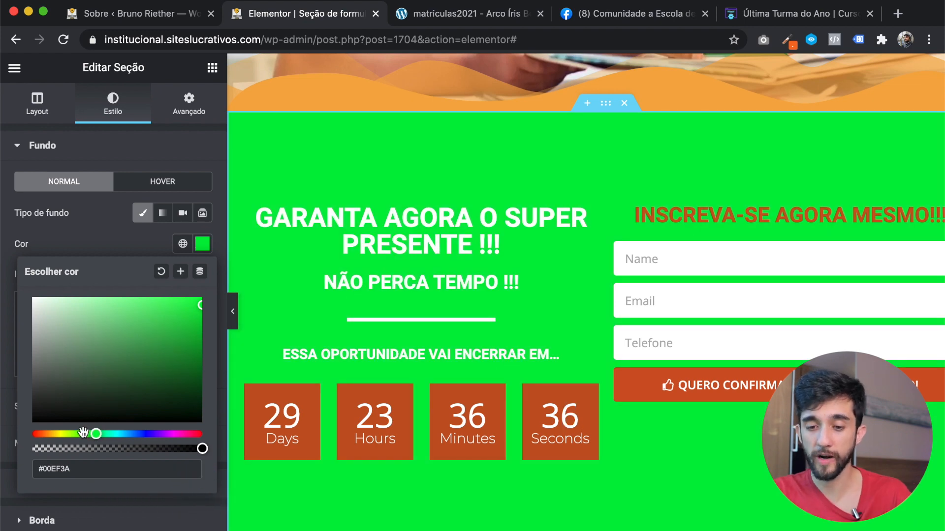
click(180, 433)
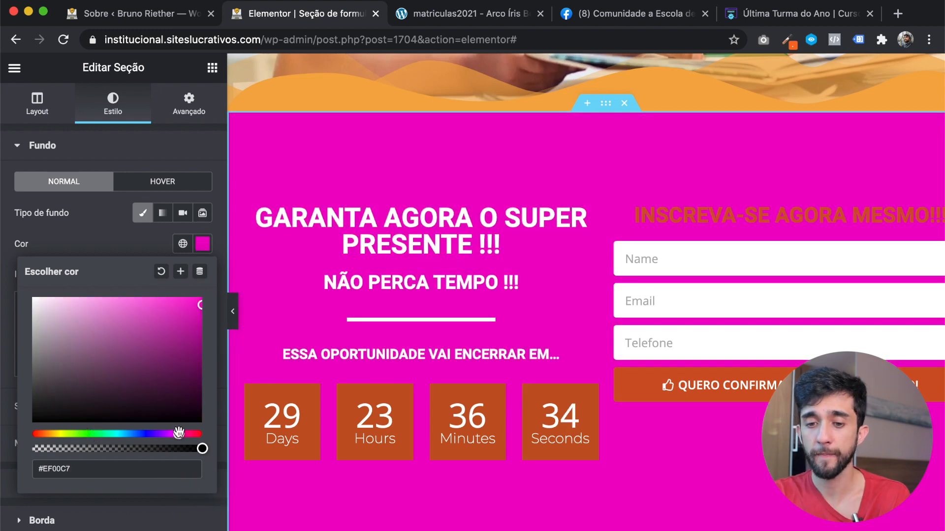
drag(198, 307, 75, 309)
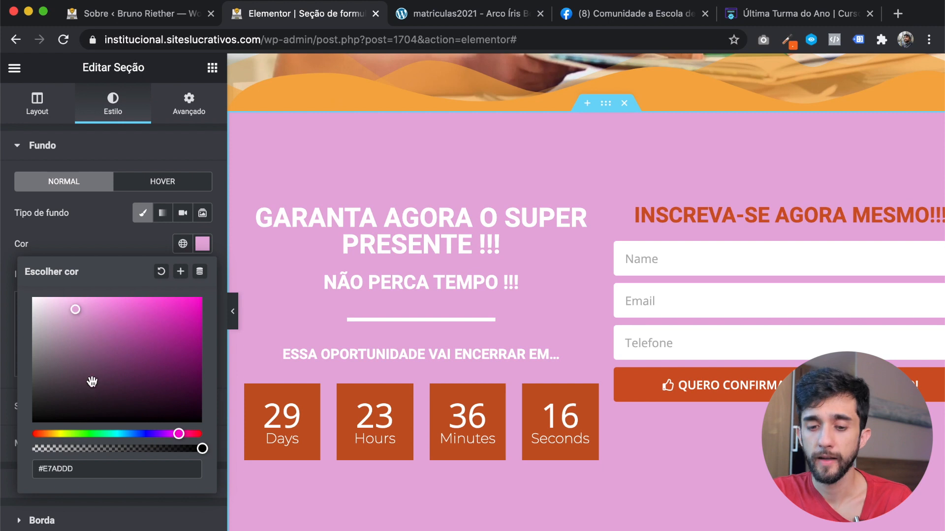
Step: Set the form section's background color to orange #F5AC45
click(101, 472)
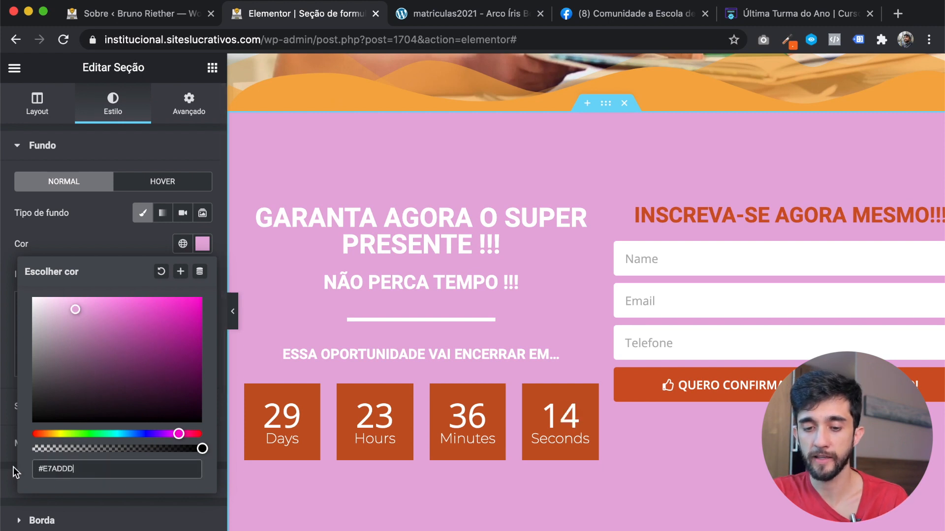
key(super+a)
text(#F5AC45)
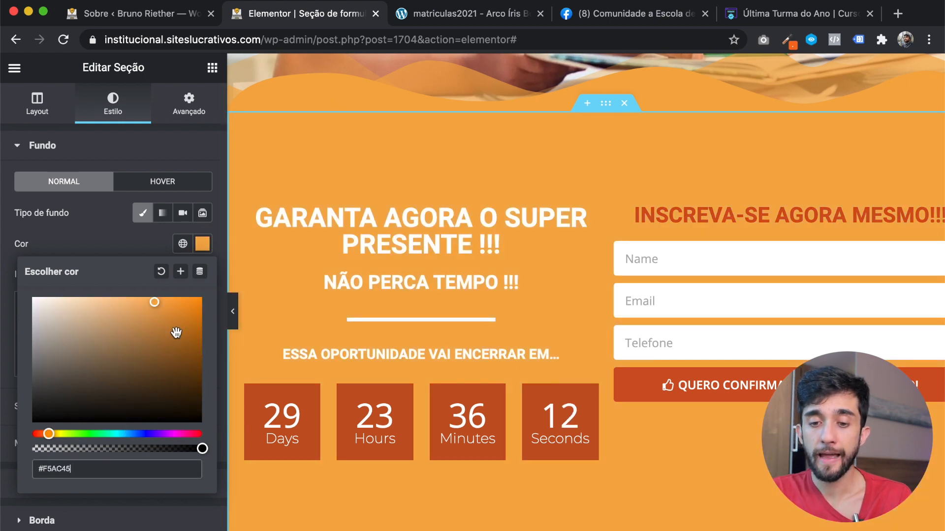
Step: Try a lighter #F8C885 background on the form section, check the reference page's orange, and set the background to #F8AB3F
drag(147, 305, 111, 301)
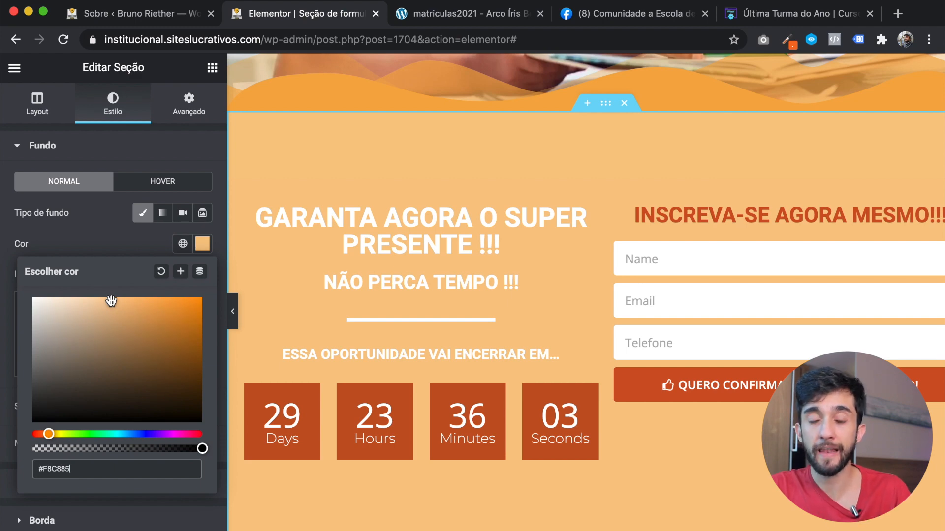
click(448, 15)
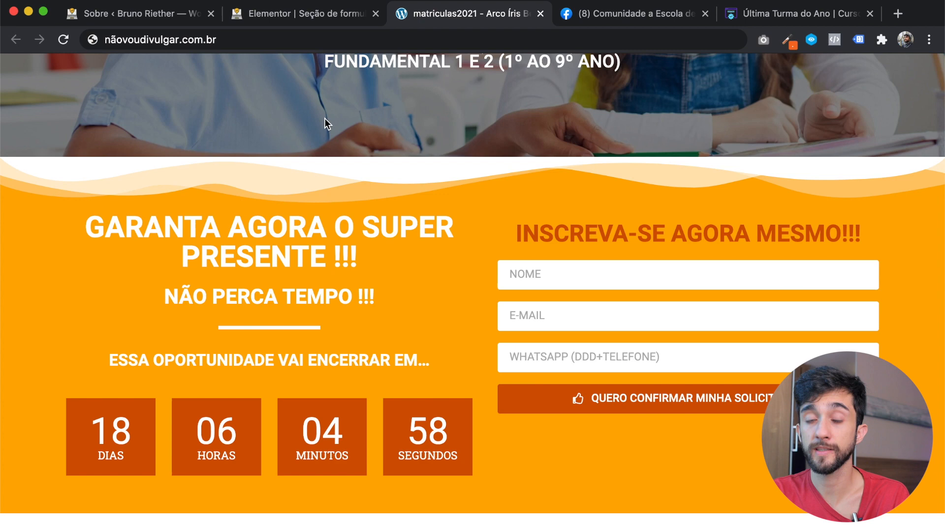
click(300, 14)
drag(140, 308, 158, 300)
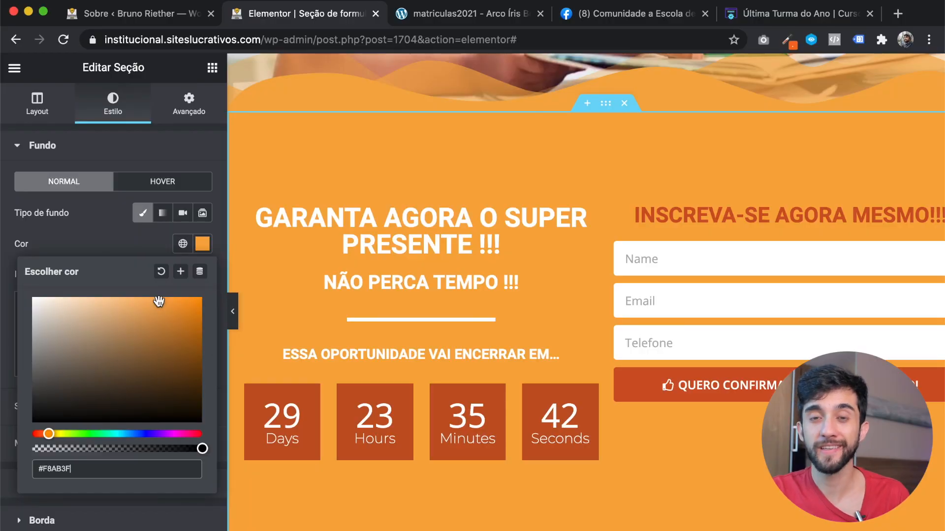
click(135, 243)
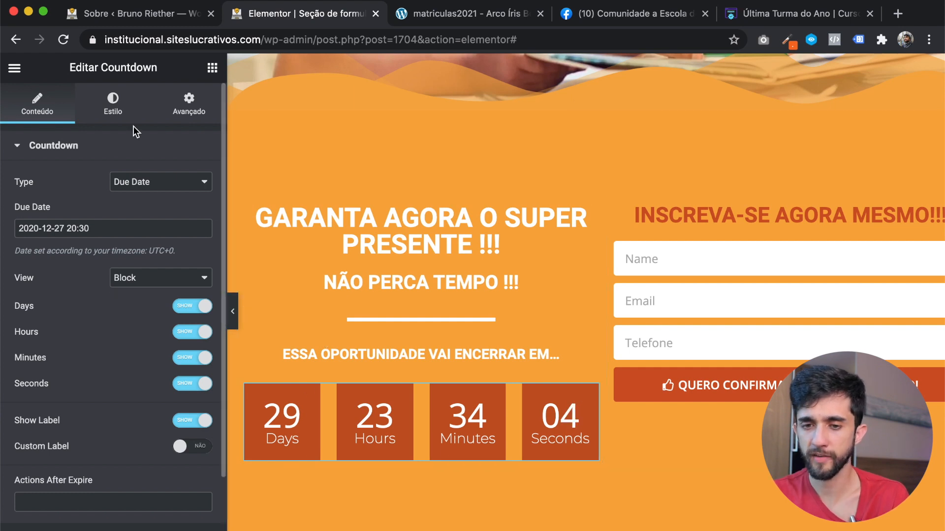
Step: Change the background color of the countdown widget's boxes to blue #2381C5
click(113, 101)
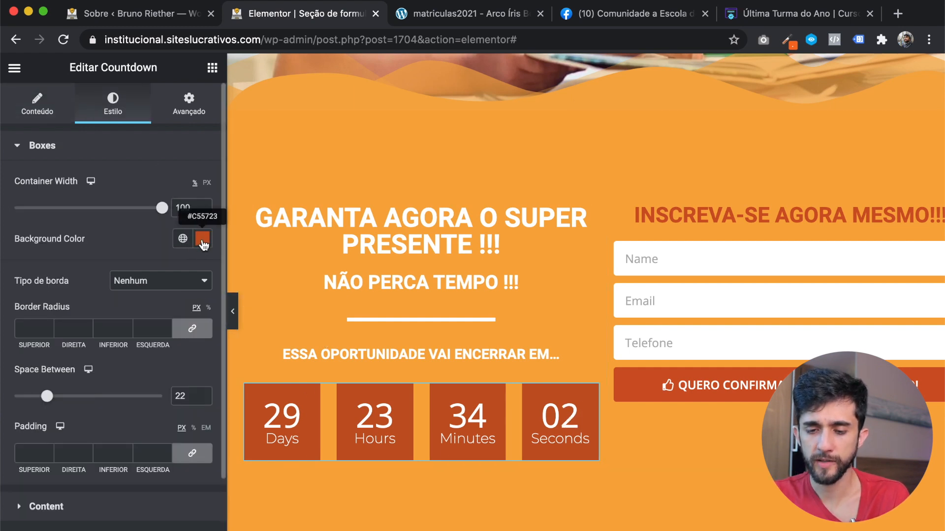
click(202, 240)
click(127, 429)
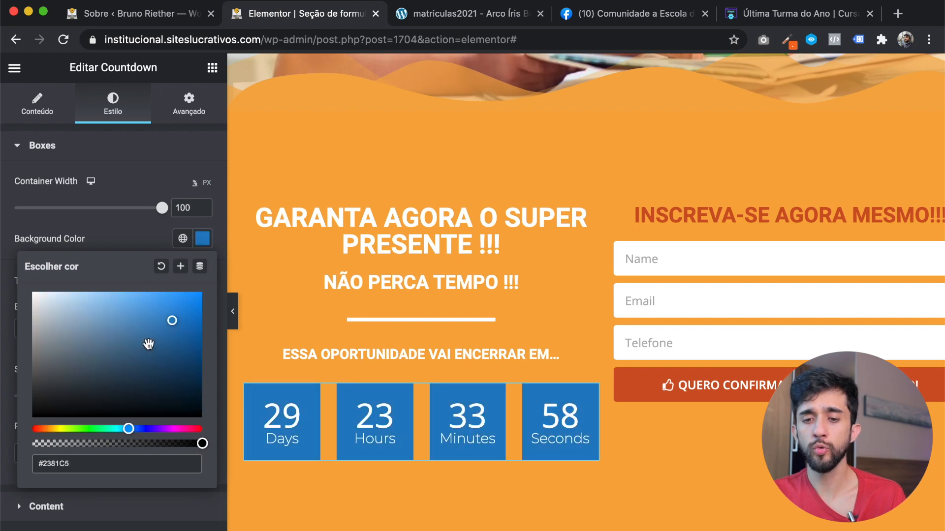
Step: Darken the countdown boxes' background color to #2C5A7B and copy the color code
drag(171, 321, 141, 358)
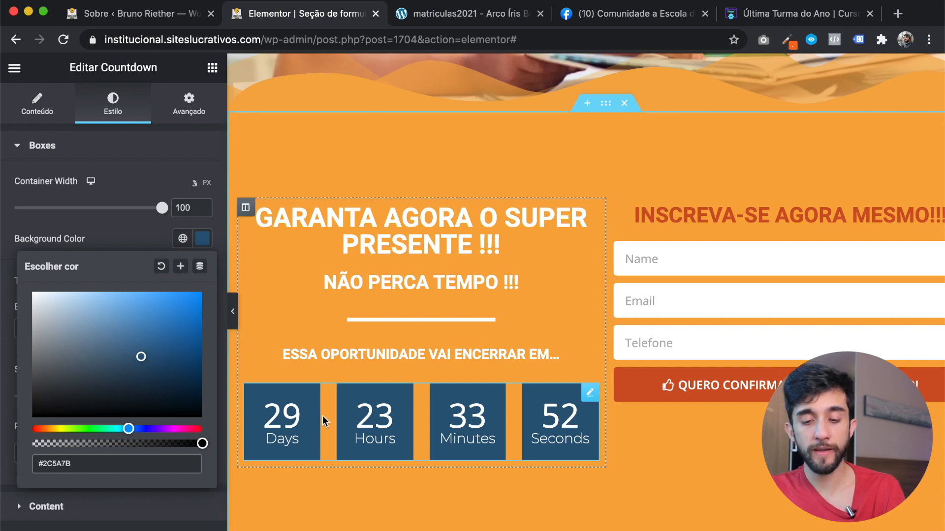
drag(127, 464, 10, 470)
key(ctrl+c)
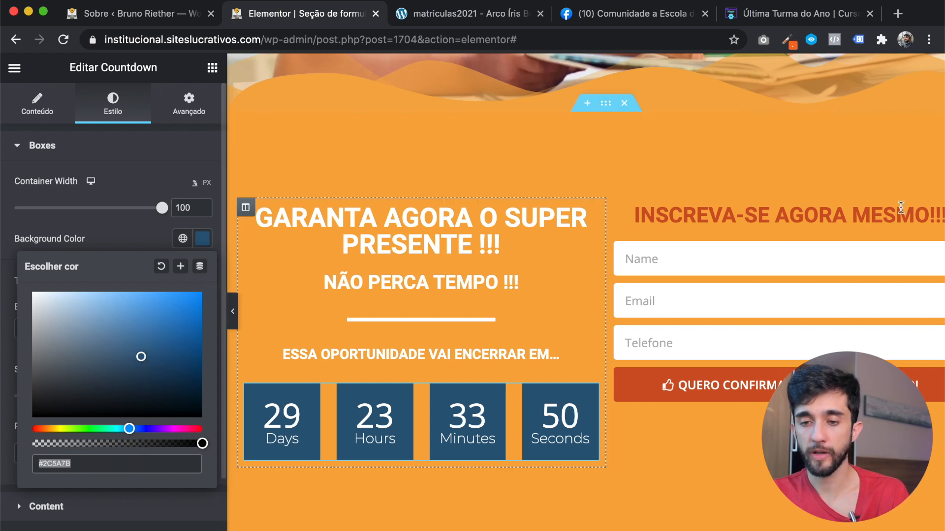
Step: Set the text color of the "INSCREVA-SE AGORA MESMO!!!" title to the copied #2C5A7B
click(891, 221)
click(112, 114)
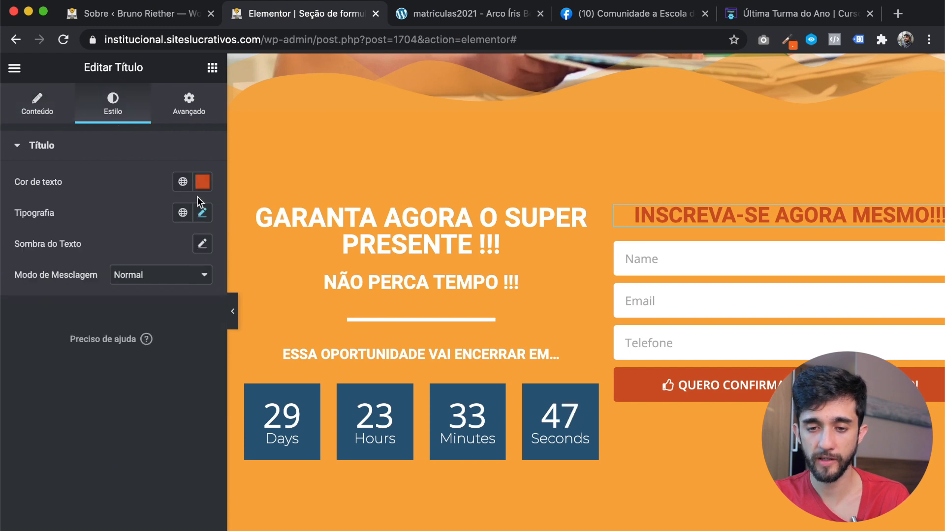
click(202, 182)
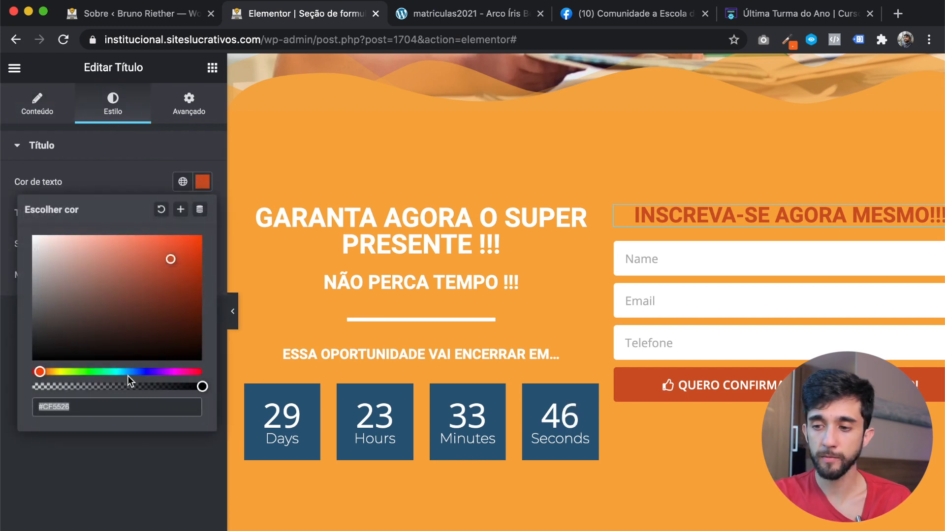
key(ctrl+v)
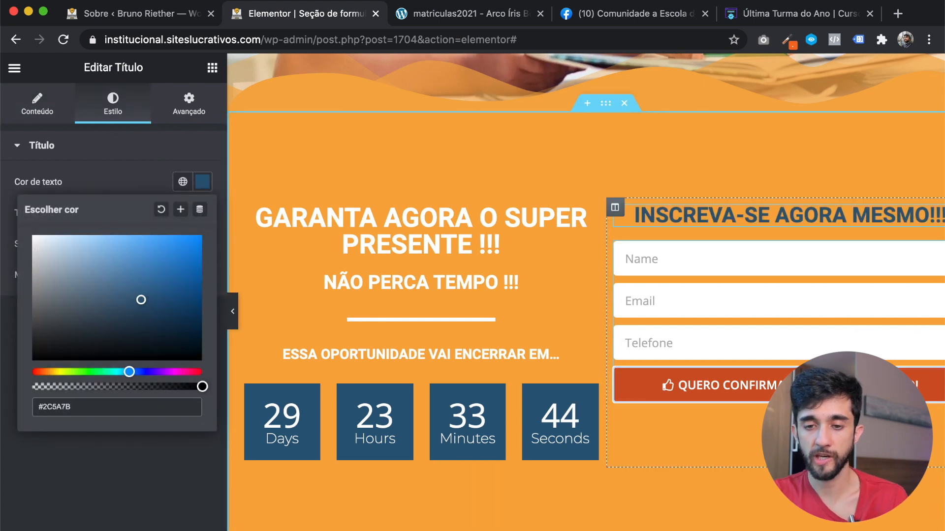
Step: Set the background color of the form's submit button to #2C5A7B
scroll(127, 389, down, 2)
scroll(119, 134, up, 2)
click(113, 101)
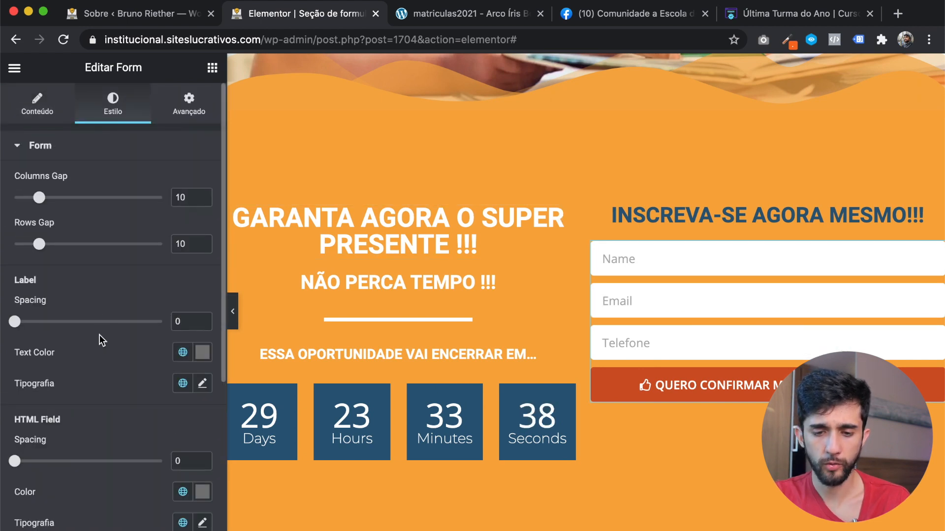
scroll(113, 384, down, 3)
scroll(124, 427, down, 2)
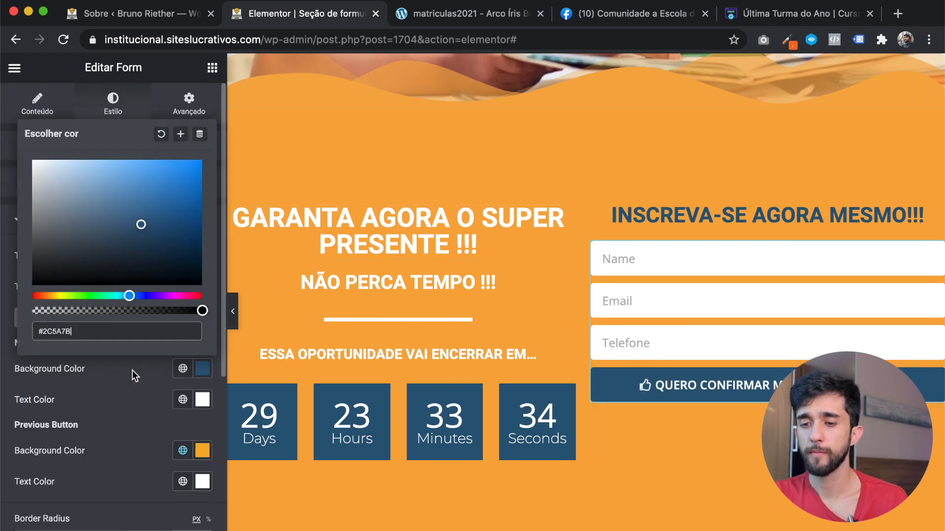
click(132, 371)
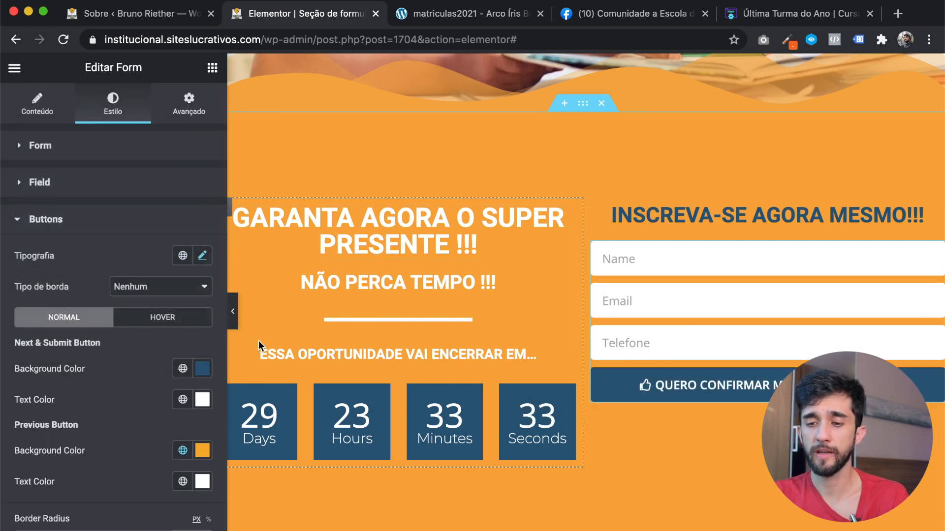
Step: Preview the section without the editing panel and review the "GARANTA AGORA O SUPER PRESENTE !!!" heading against the form and countdown
click(234, 315)
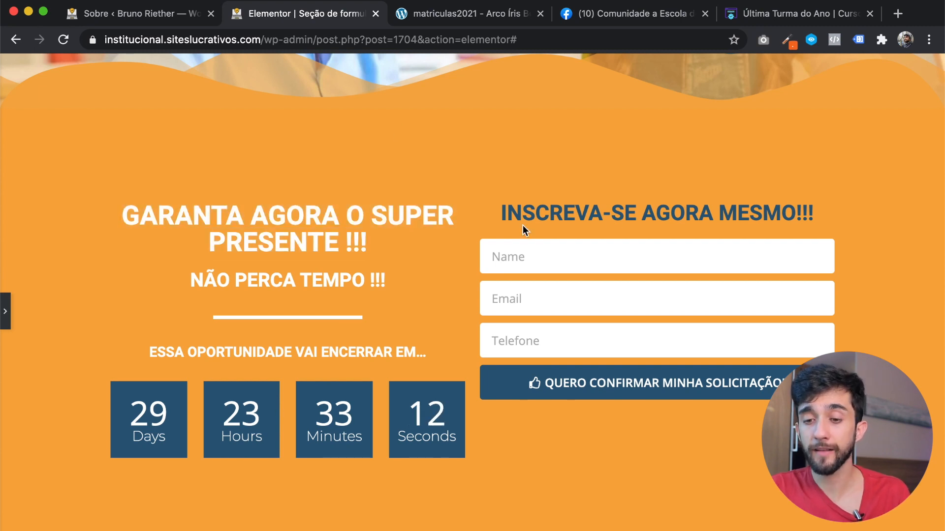
drag(118, 204, 370, 245)
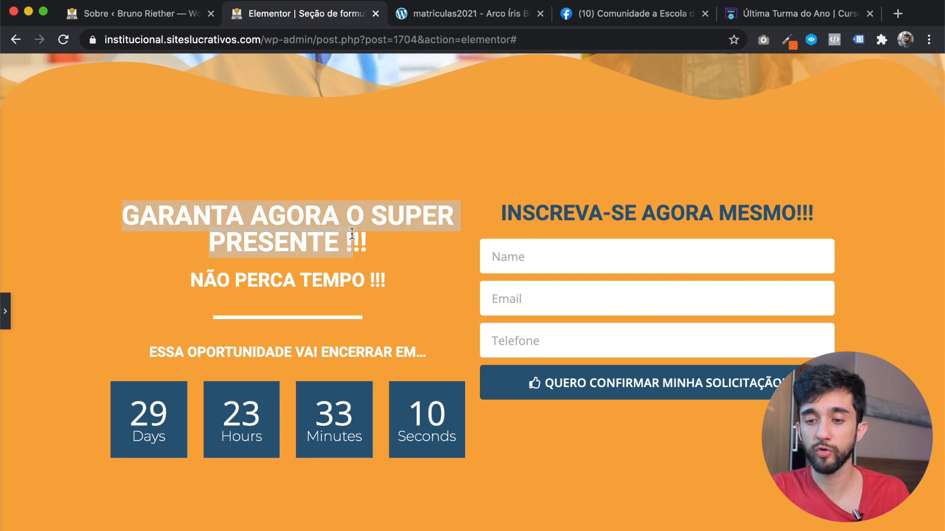
click(315, 241)
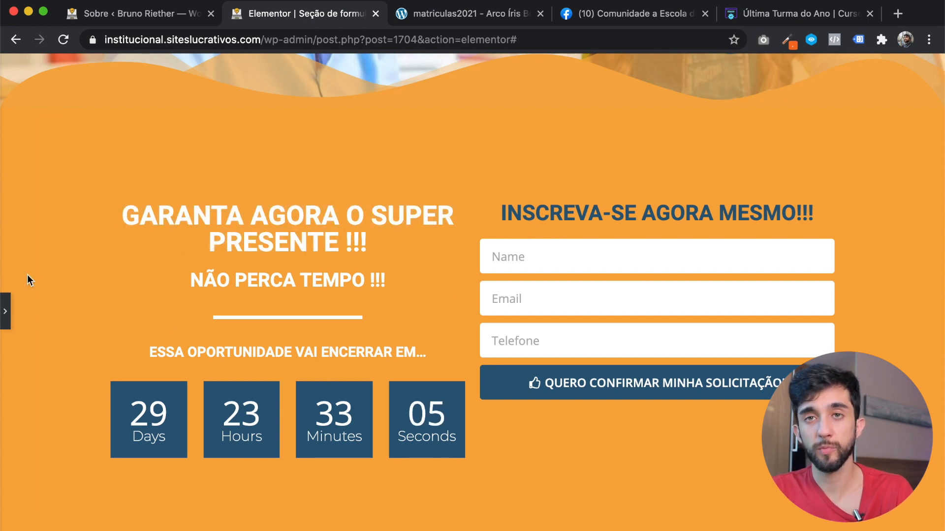
click(5, 311)
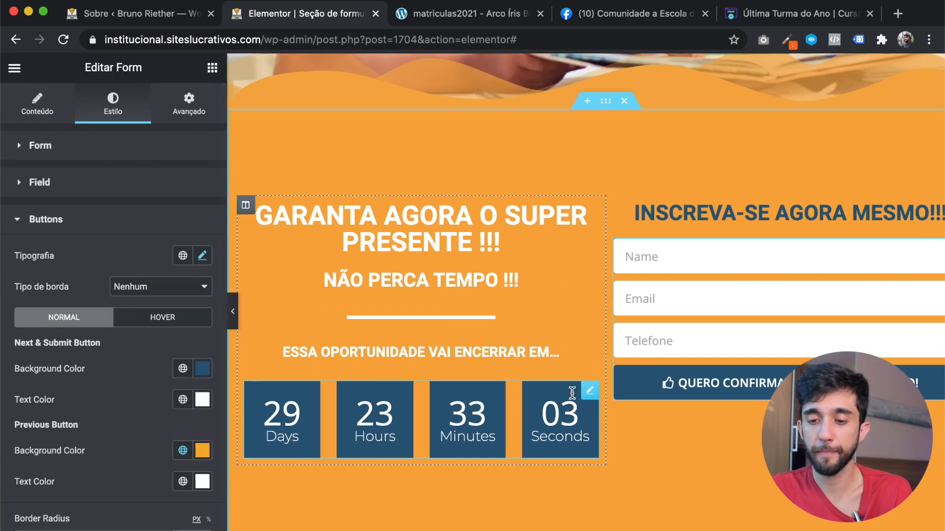
Step: Set the space between the countdown boxes to 15 and reduce the font size of the digits
click(590, 391)
scroll(89, 466, down, 1)
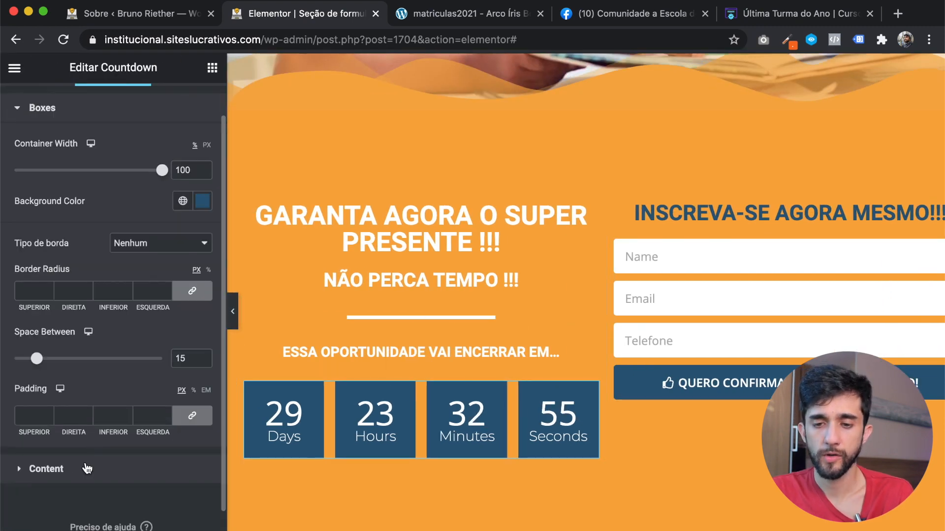
click(88, 466)
click(202, 270)
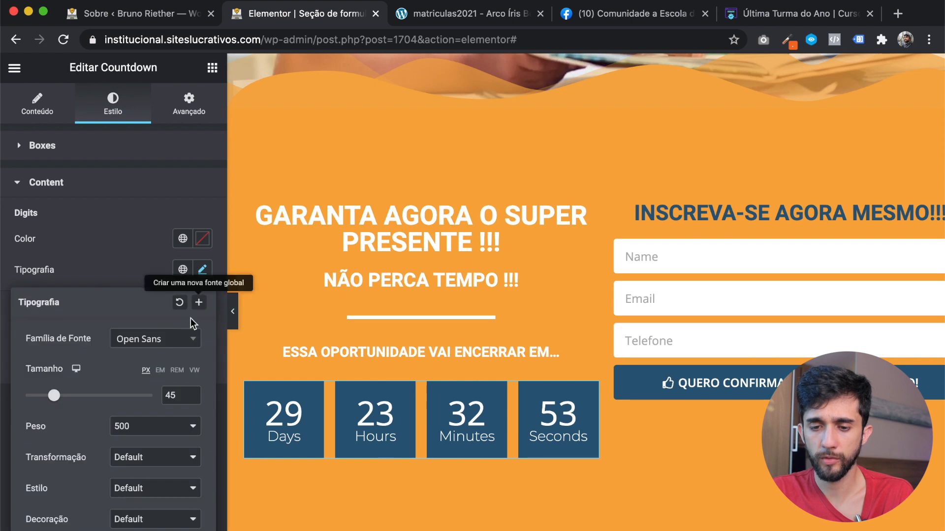
click(191, 399)
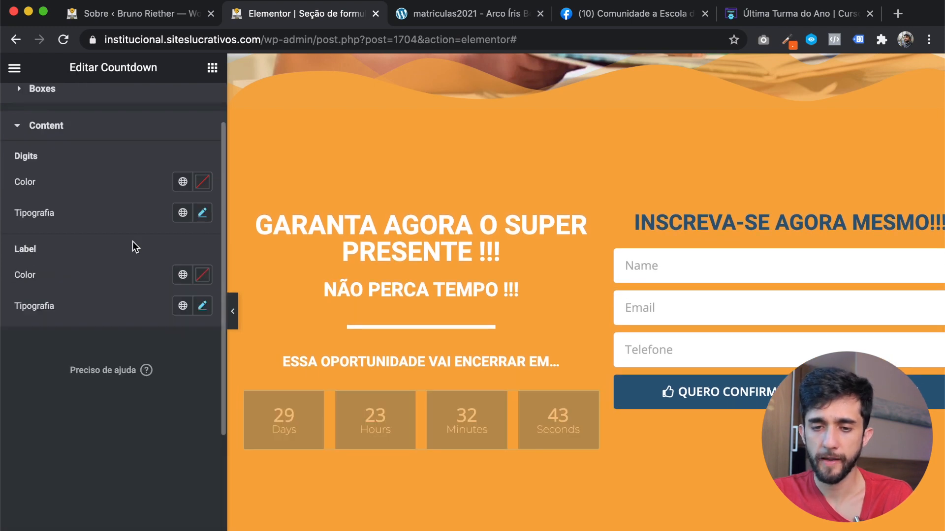
Step: Set the countdown's container width to 70 and make the boxes' background fully transparent
scroll(132, 241, up, 1)
click(113, 151)
drag(163, 210, 118, 211)
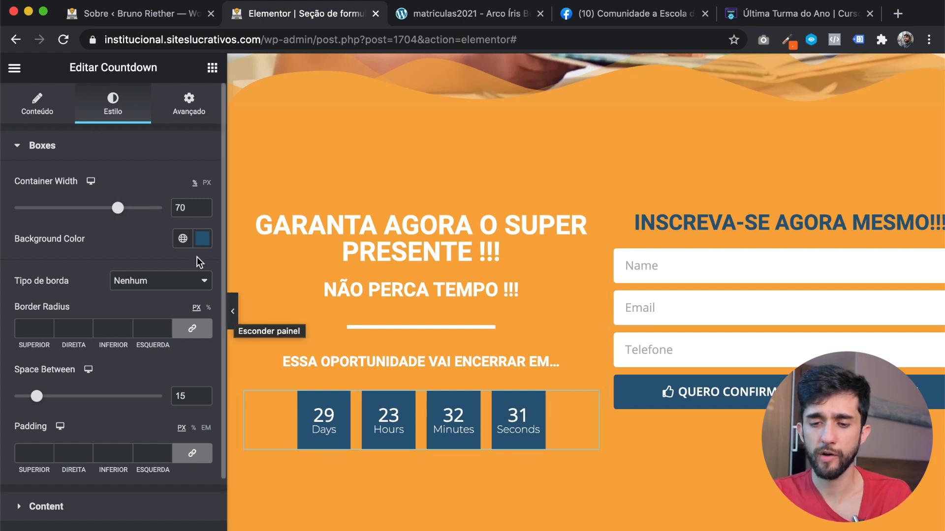
click(202, 239)
click(121, 321)
drag(98, 444, 32, 443)
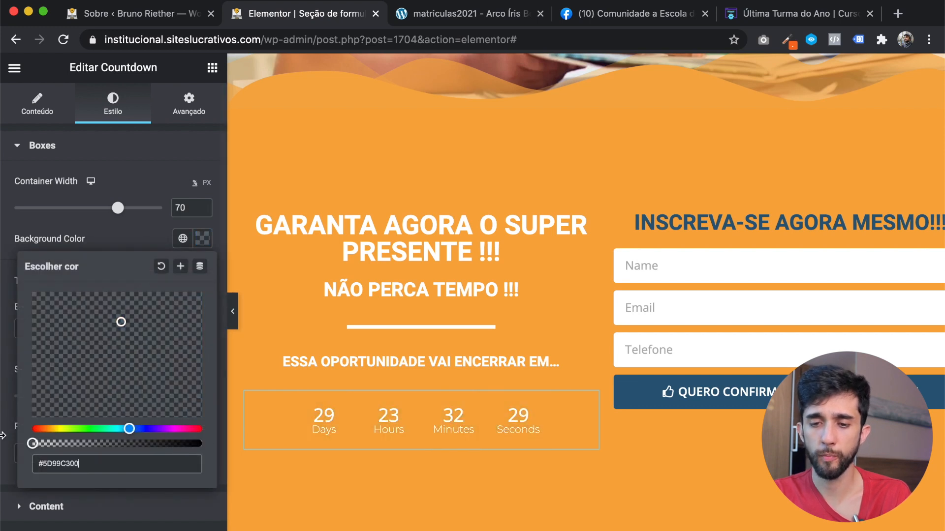
click(140, 228)
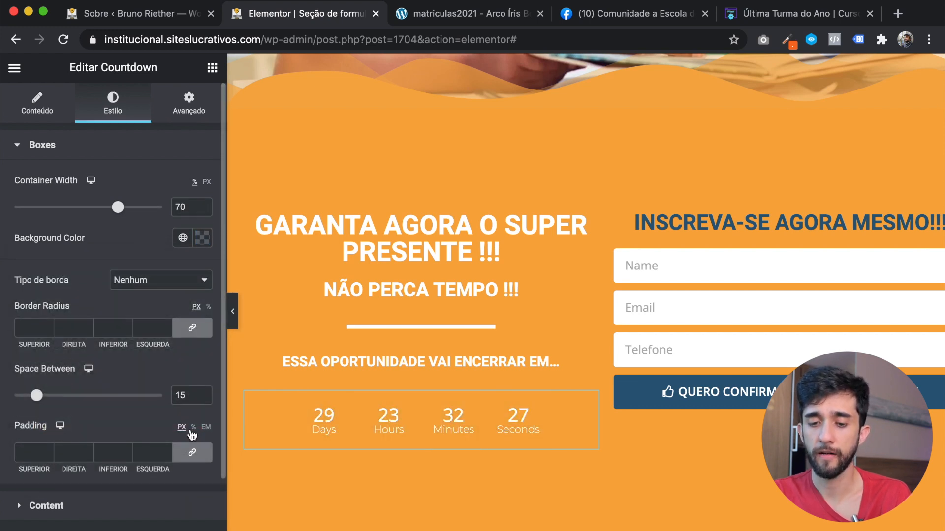
Step: Set the color of the countdown digits to #2C5A7B and slightly enlarge their font
scroll(122, 449, down, 2)
click(46, 450)
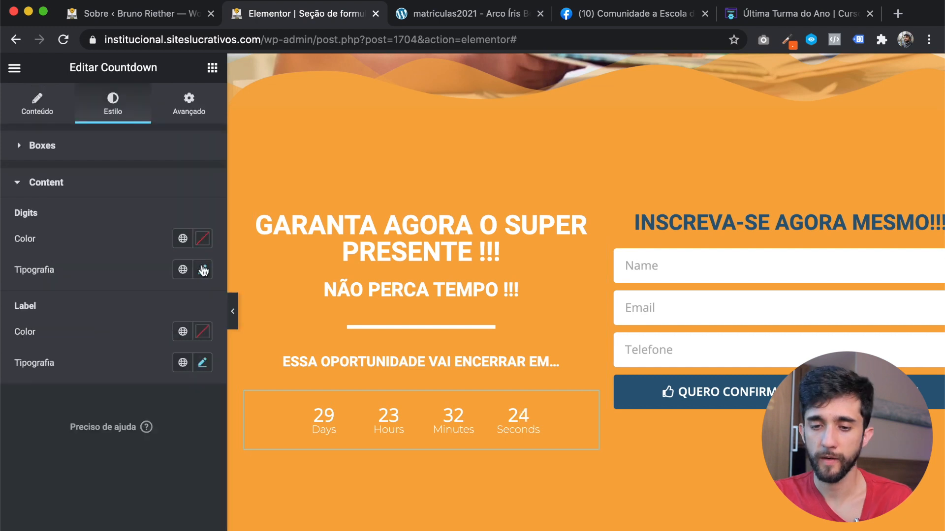
click(202, 238)
text(#2c4a78)
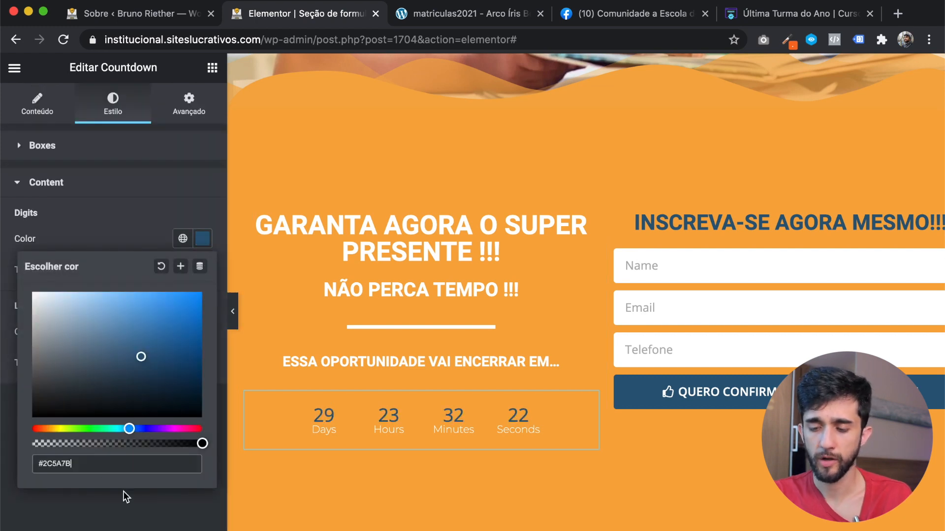
click(143, 523)
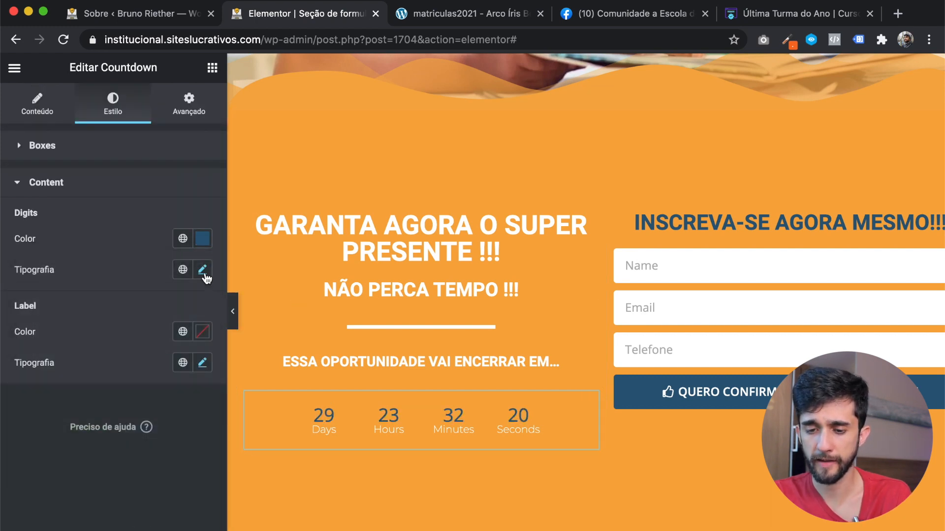
click(202, 271)
click(141, 146)
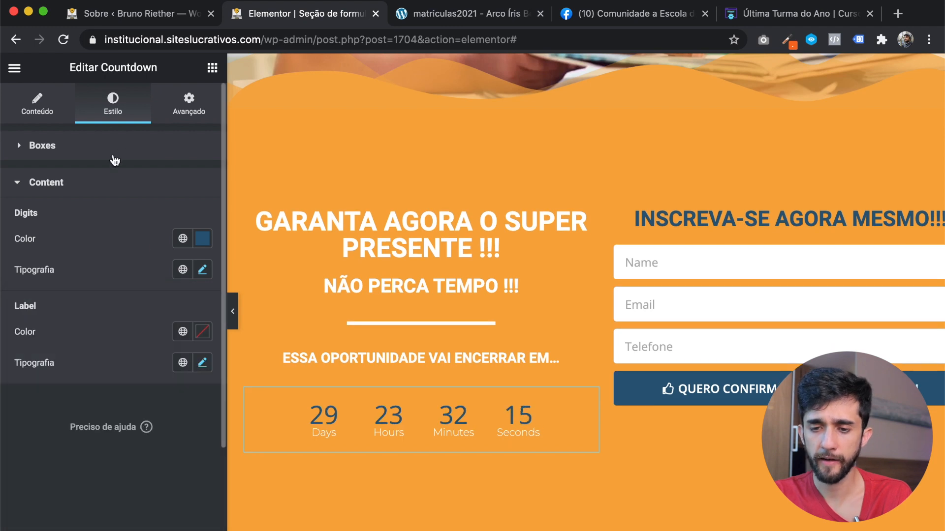
Step: Narrow the countdown's container, join its boxes into one solid dark blue block, and set the digits' color to #FFFFFF
click(116, 156)
drag(118, 209, 80, 215)
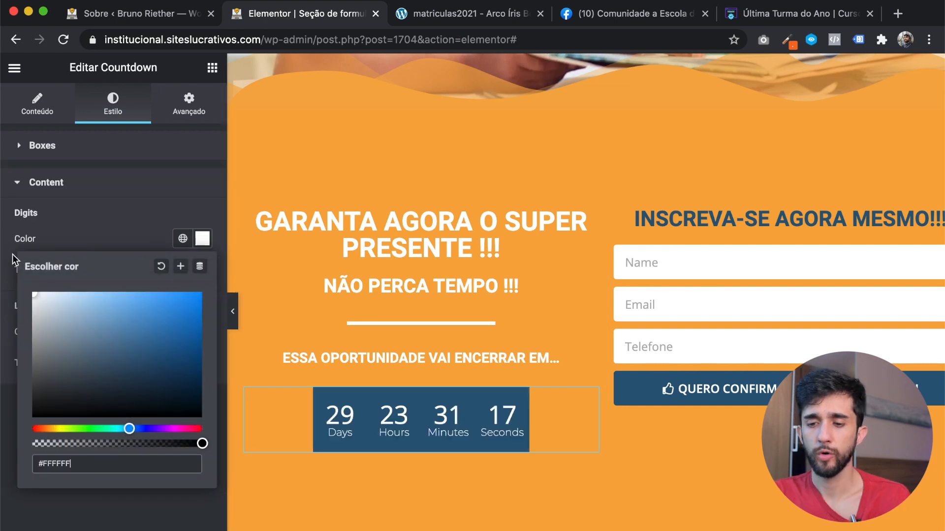
click(100, 510)
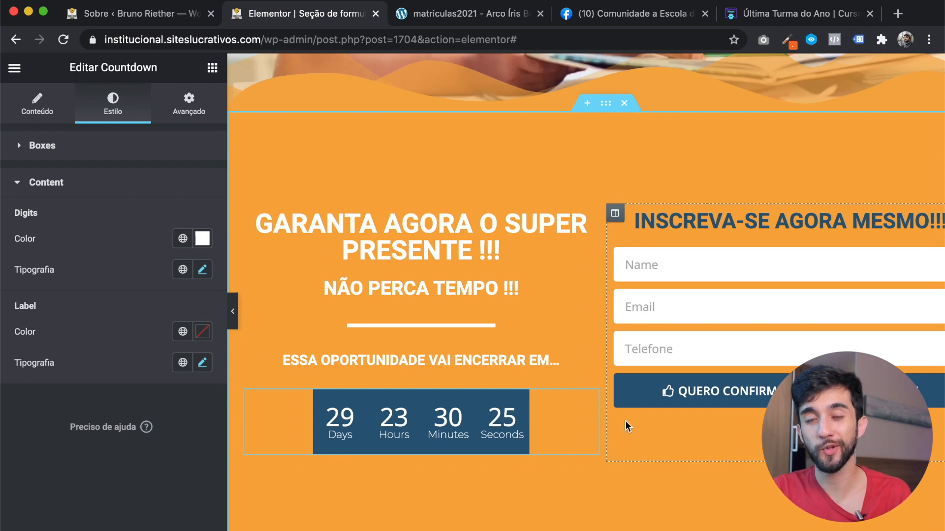
Step: Switch to the notes document, highlight the topic "Hierarquia dos Elementos", and return to the Elementor page
scroll(625, 420, right, 2)
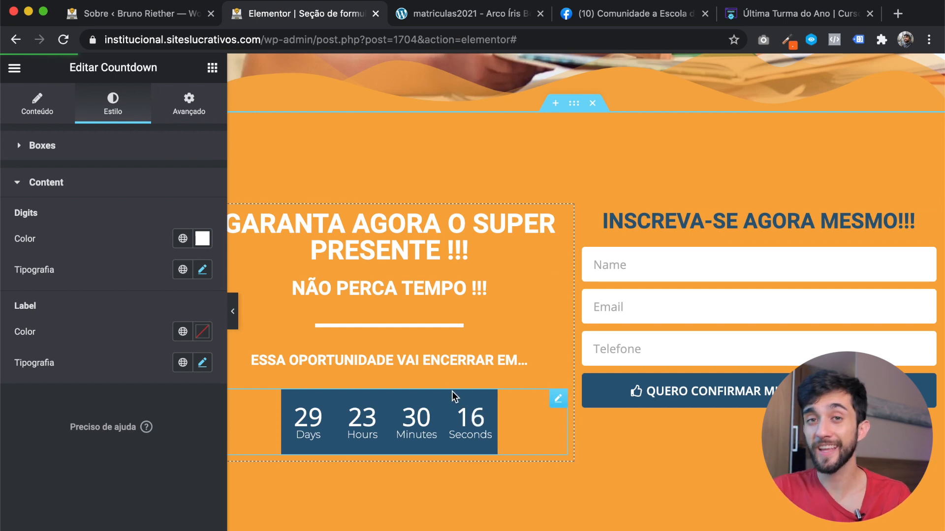
key(super+Tab)
triple_click(449, 323)
click(543, 335)
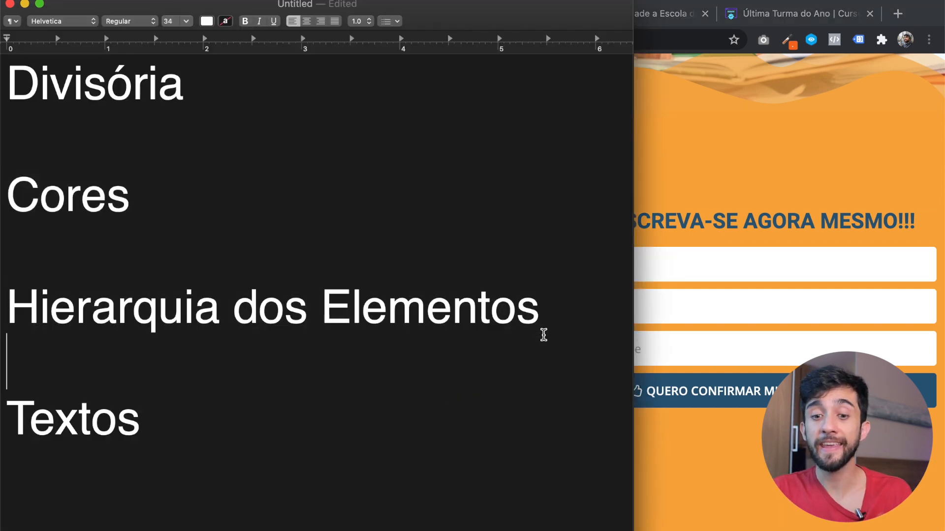
drag(561, 316, 2, 302)
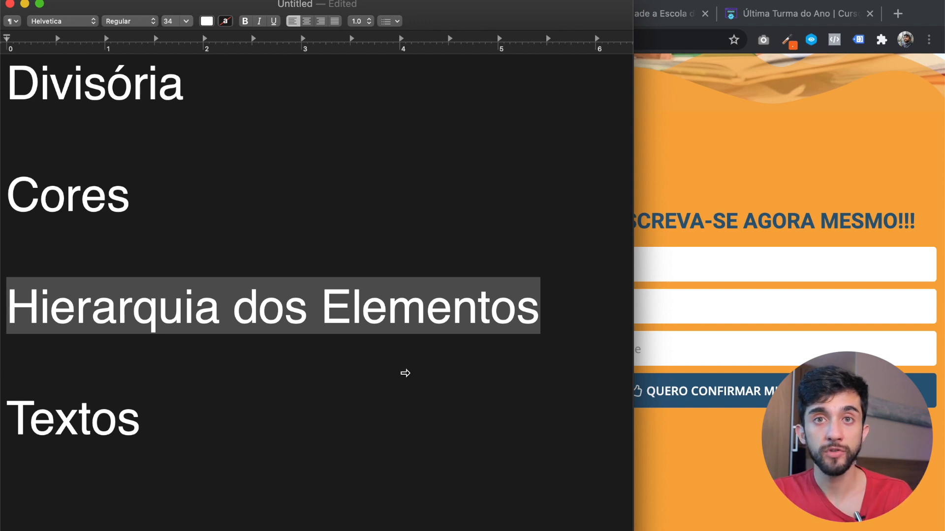
click(906, 517)
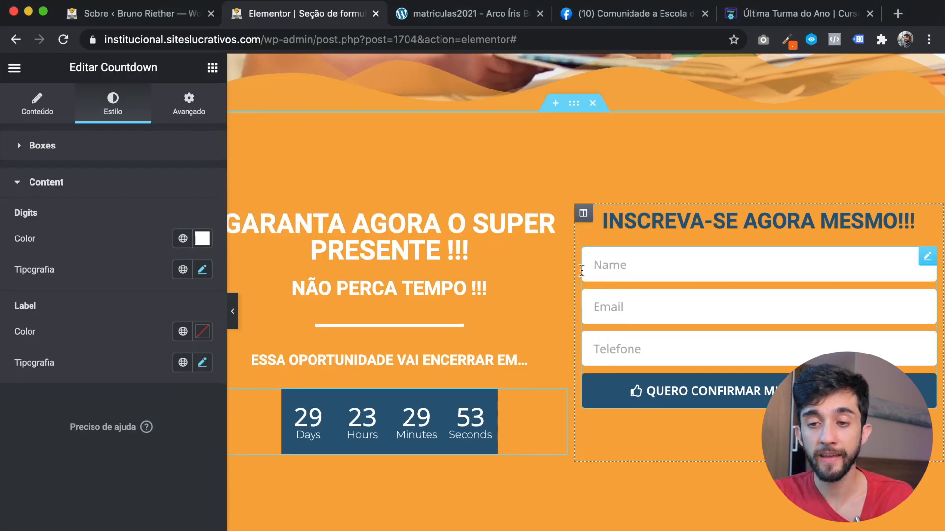
Step: Check the matriculas2021 reference page briefly and return to the form section in Elementor
scroll(541, 264, left, 2)
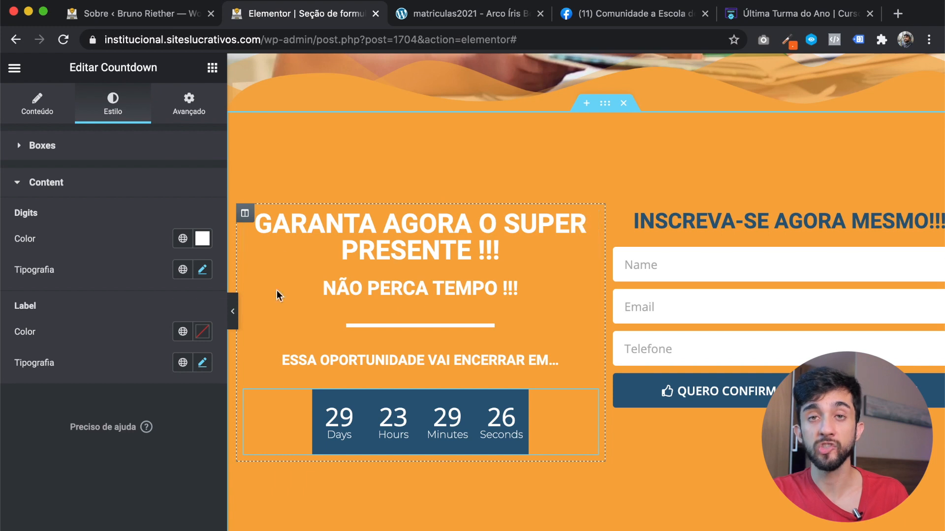
click(423, 15)
click(341, 20)
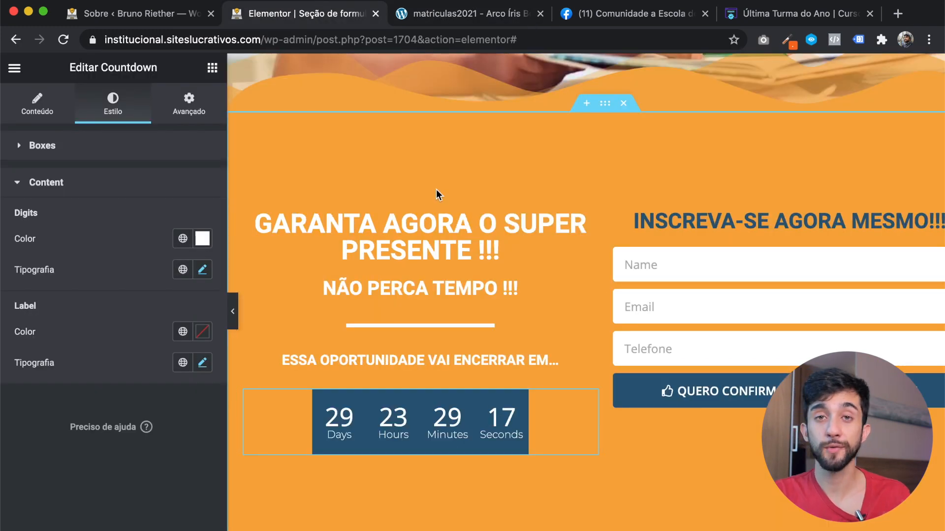
Step: Open the "Última Turma do Ano" page and examine the size and color hierarchy of its three headline lines
click(809, 17)
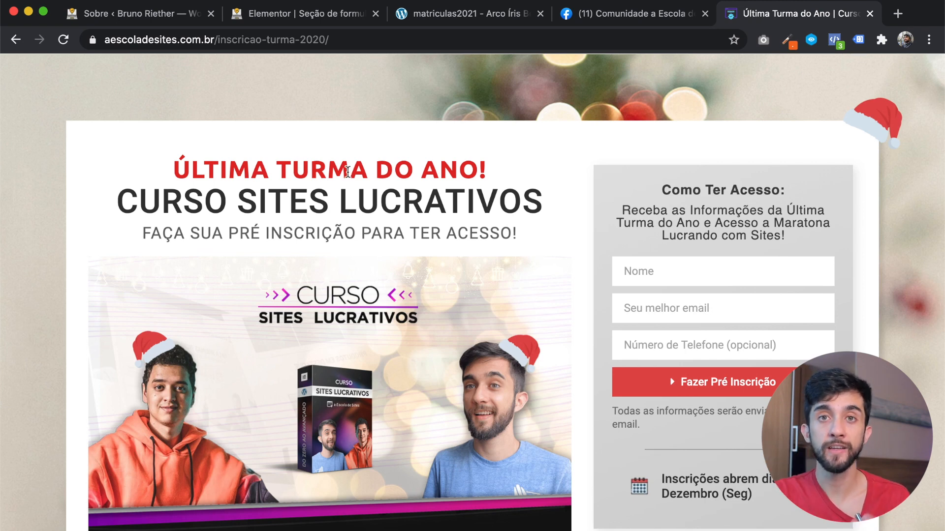
drag(172, 170, 513, 239)
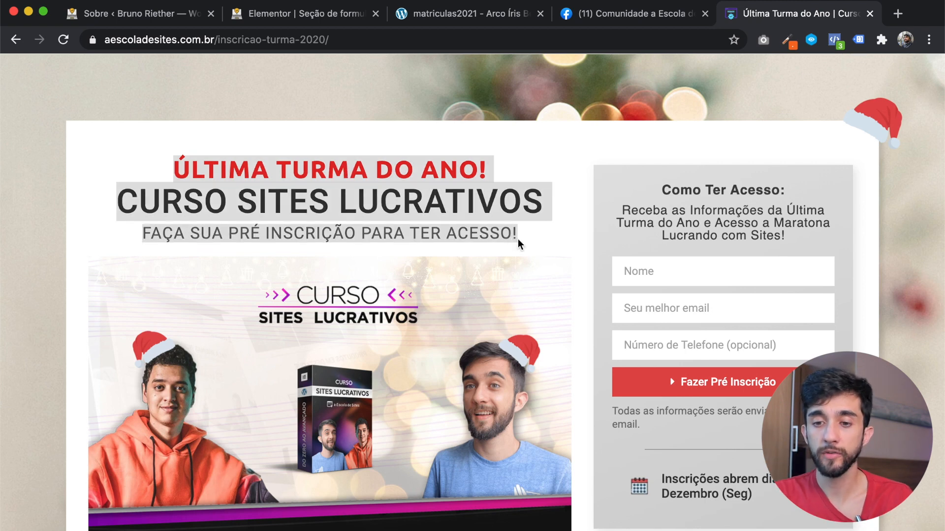
scroll(518, 238, up, 5)
scroll(517, 238, left, 4)
click(303, 117)
drag(302, 117, 629, 117)
click(629, 117)
drag(172, 168, 700, 185)
click(689, 185)
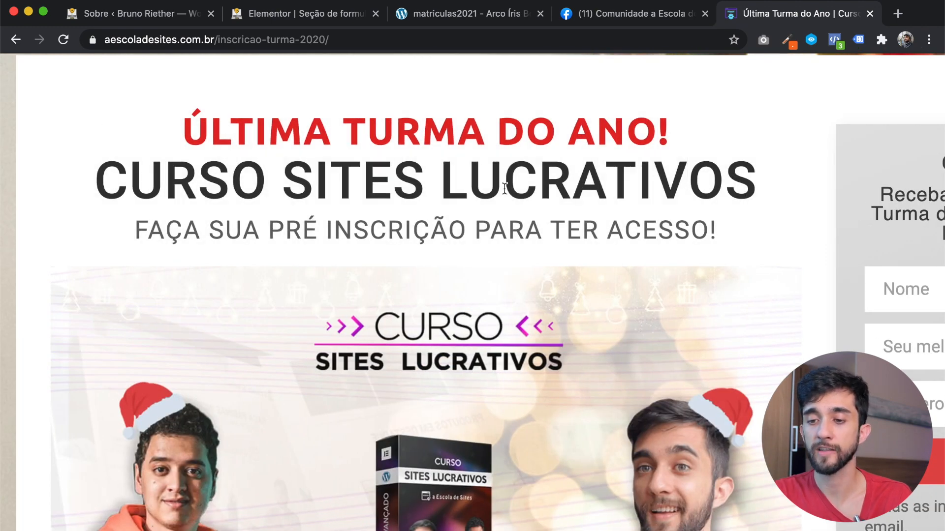
drag(199, 227, 728, 229)
click(743, 232)
scroll(743, 231, up, 2)
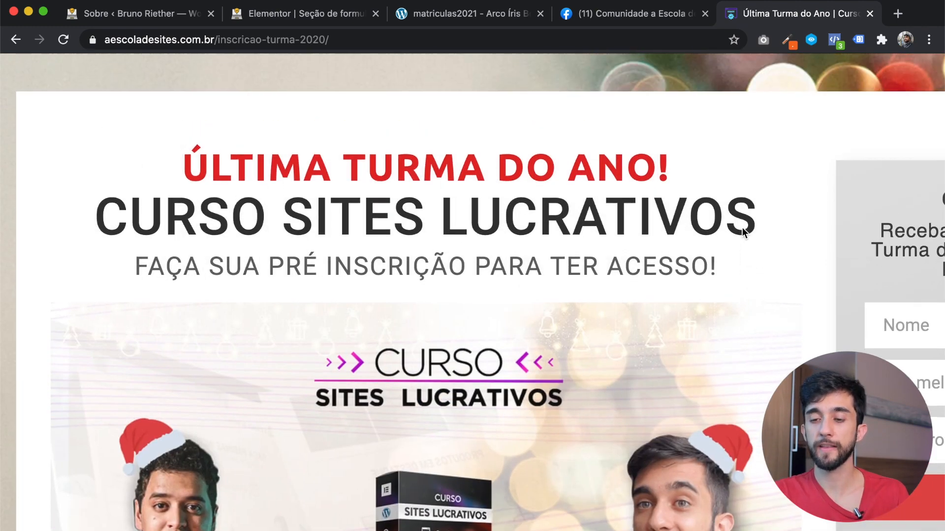
scroll(744, 231, up, 2)
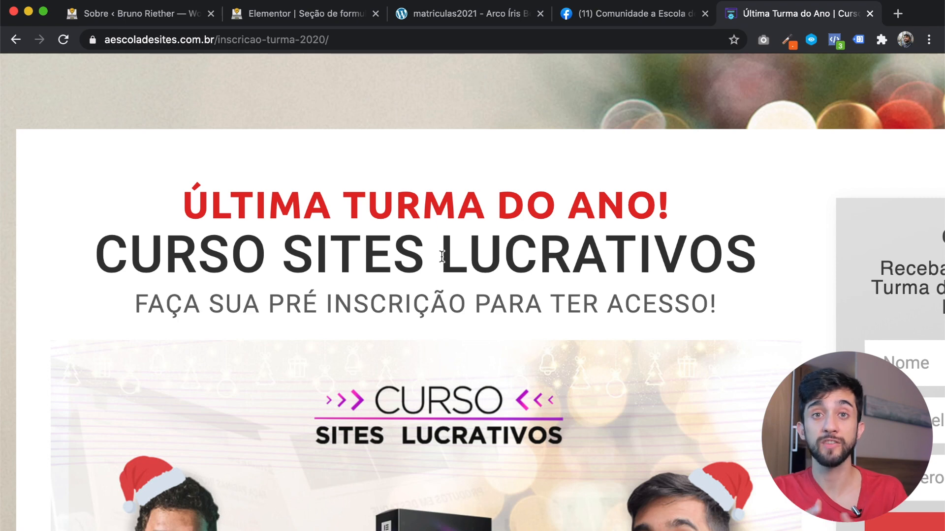
Step: Examine the red "ÚLTIMA TURMA DO ANO!" headline, comparing its color and size with the lines below it
scroll(660, 200, down, 3)
scroll(565, 169, up, 3)
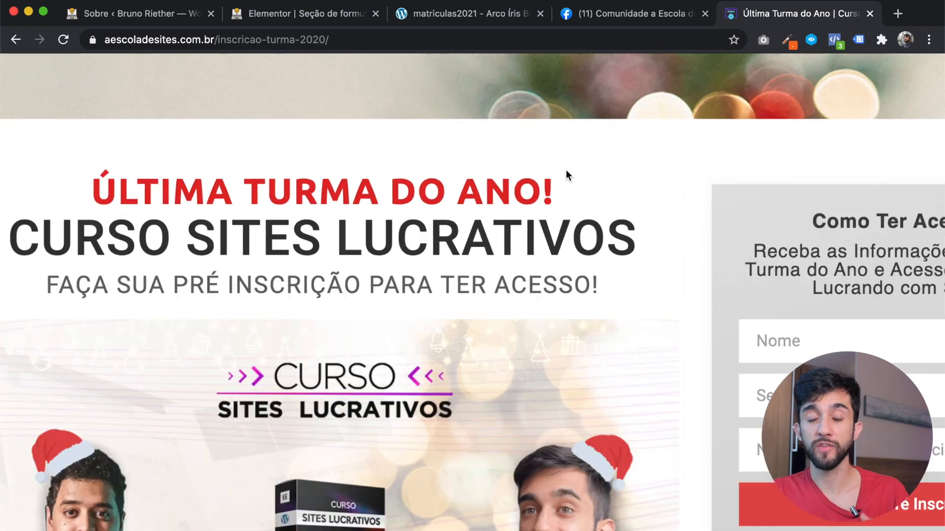
scroll(565, 170, left, 3)
scroll(565, 170, up, 1)
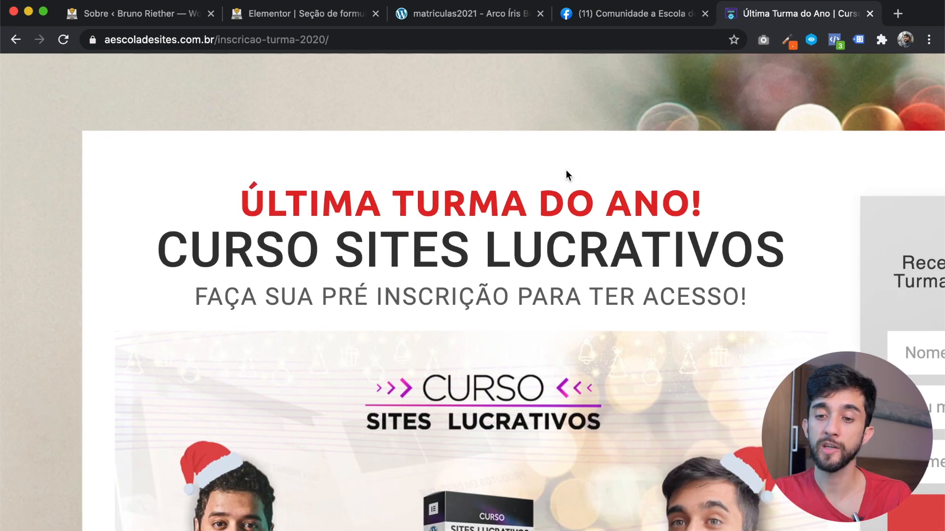
drag(243, 194, 831, 193)
click(794, 193)
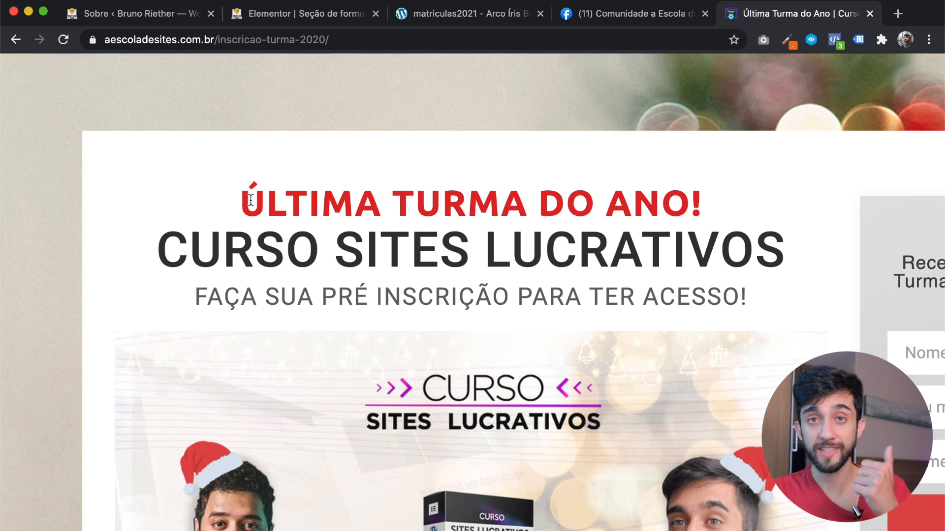
drag(250, 199, 748, 203)
click(748, 199)
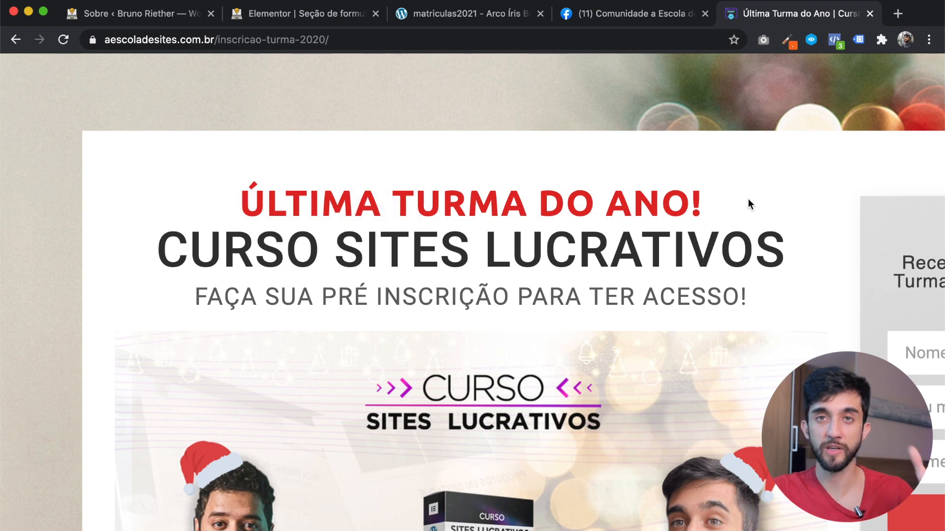
scroll(747, 199, down, 5)
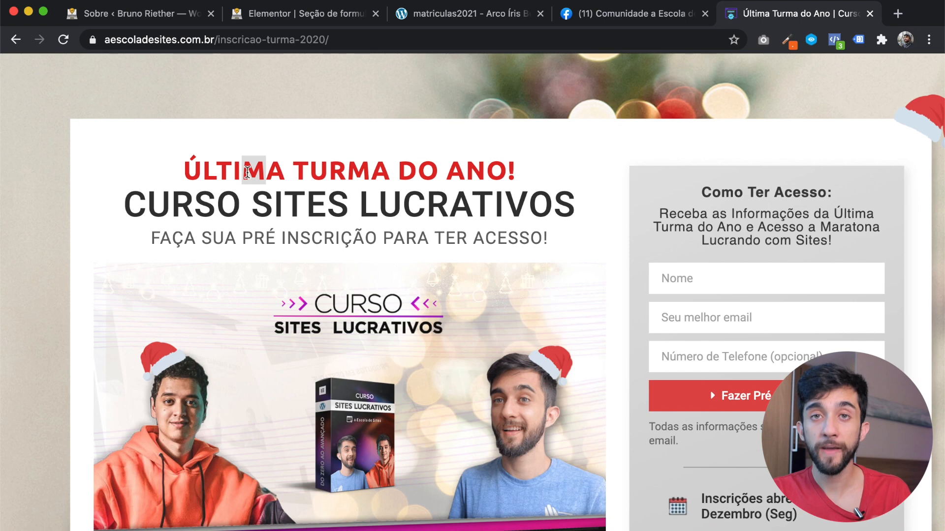
click(271, 171)
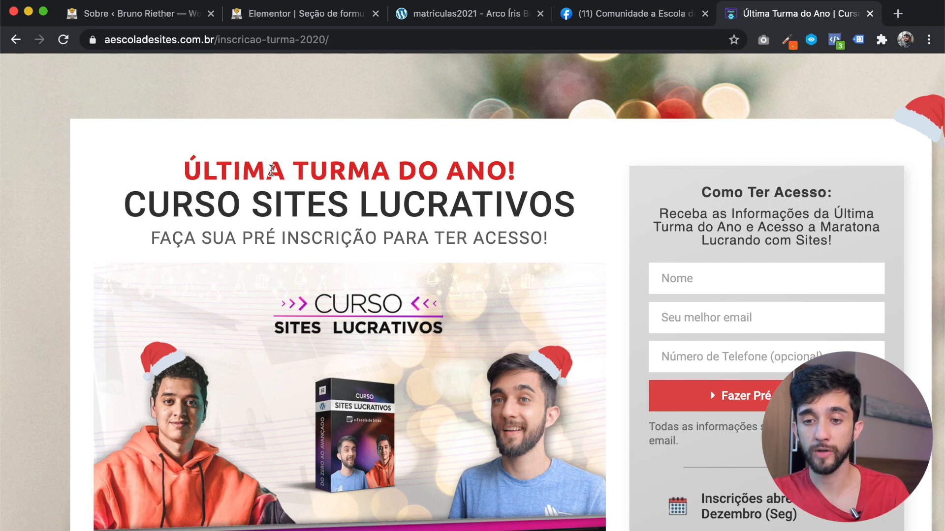
drag(269, 170, 249, 171)
click(262, 170)
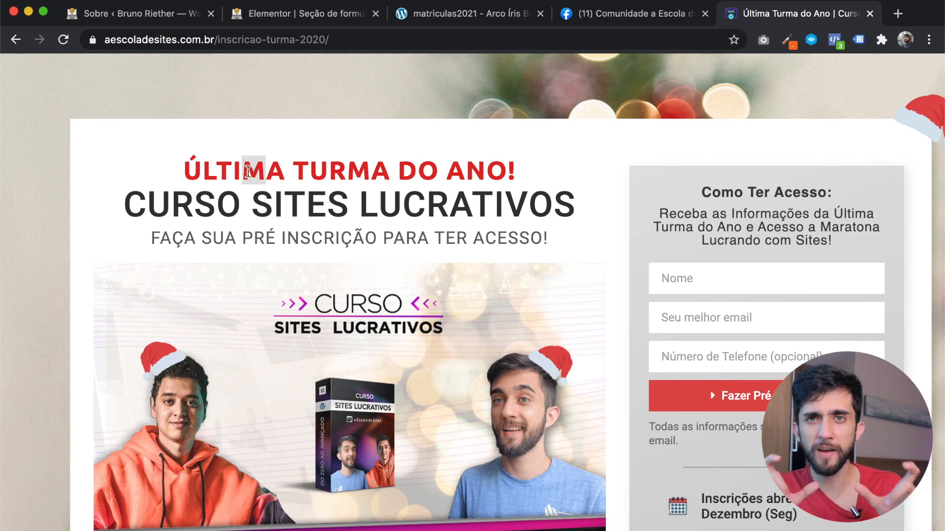
click(244, 171)
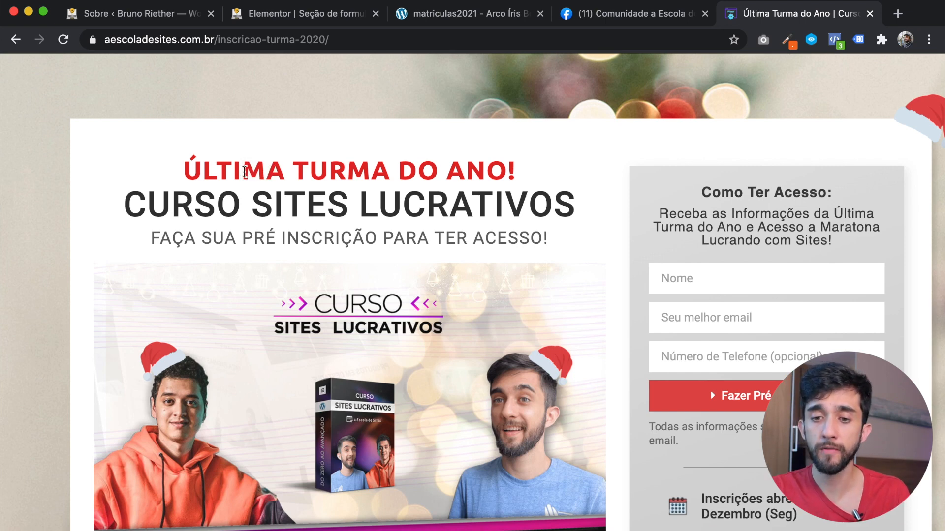
drag(169, 175, 544, 175)
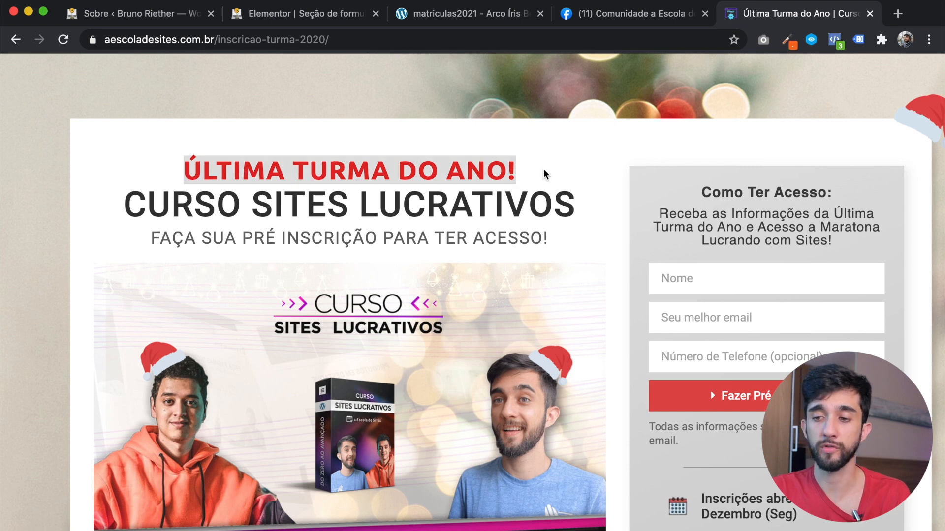
click(544, 175)
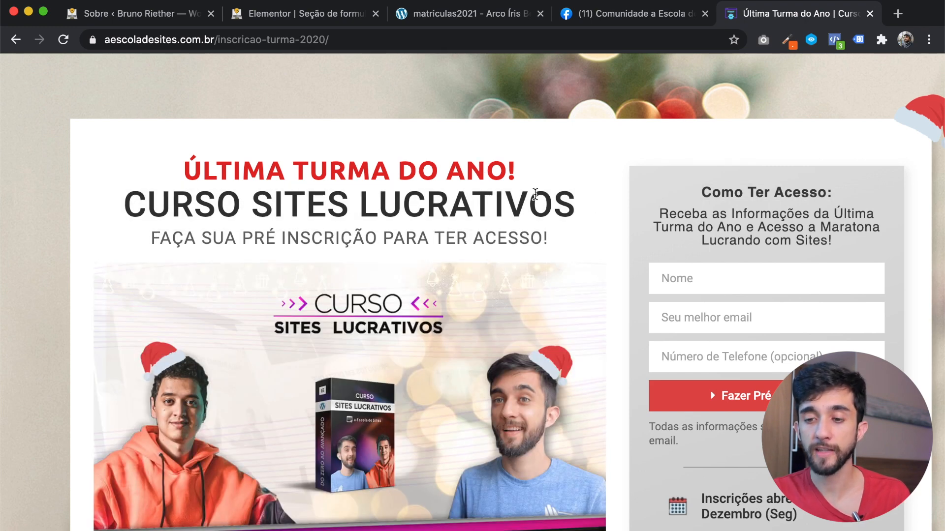
Step: Examine the larger "CURSO SITES LUCRATIVOS" line and the smaller "FAÇA SUA PRÉ INSCRIÇÃO PARA TER ACESSO!" line beneath it
drag(495, 205, 445, 204)
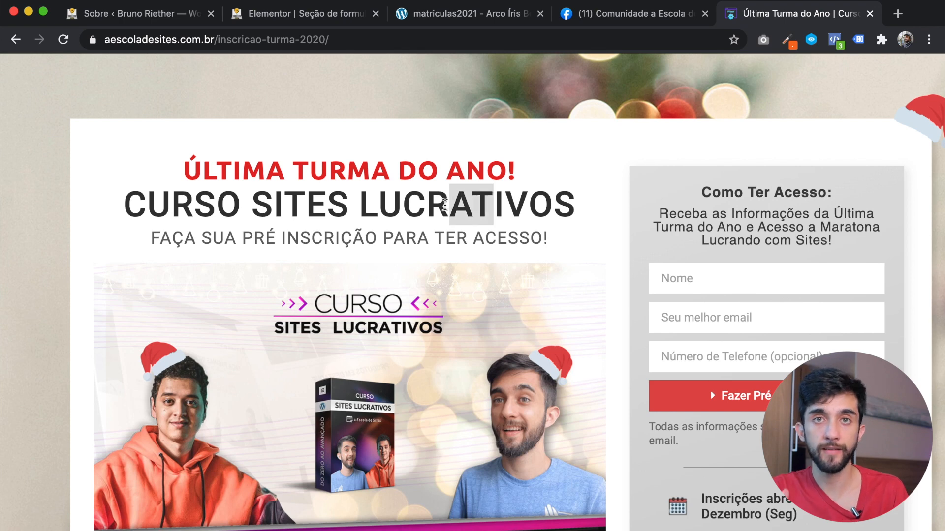
click(444, 204)
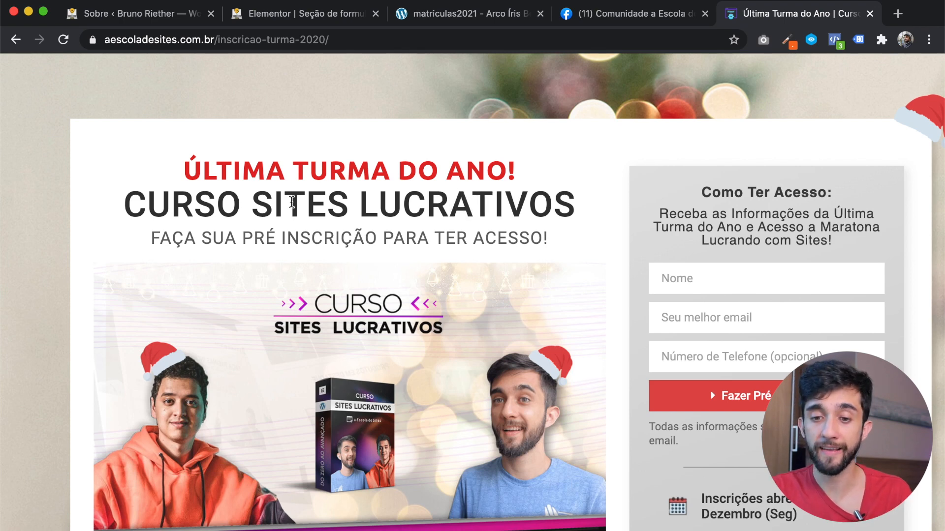
drag(124, 201, 626, 200)
click(476, 198)
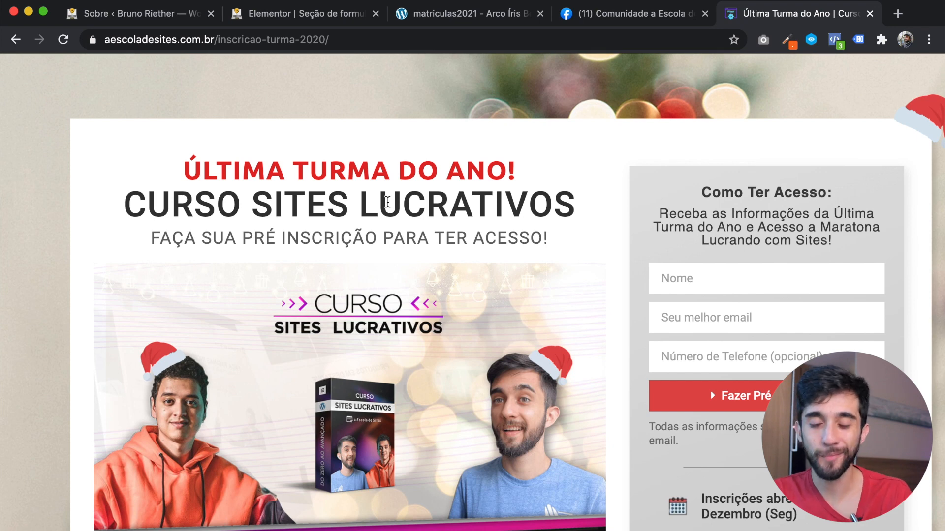
drag(160, 237, 443, 245)
click(461, 245)
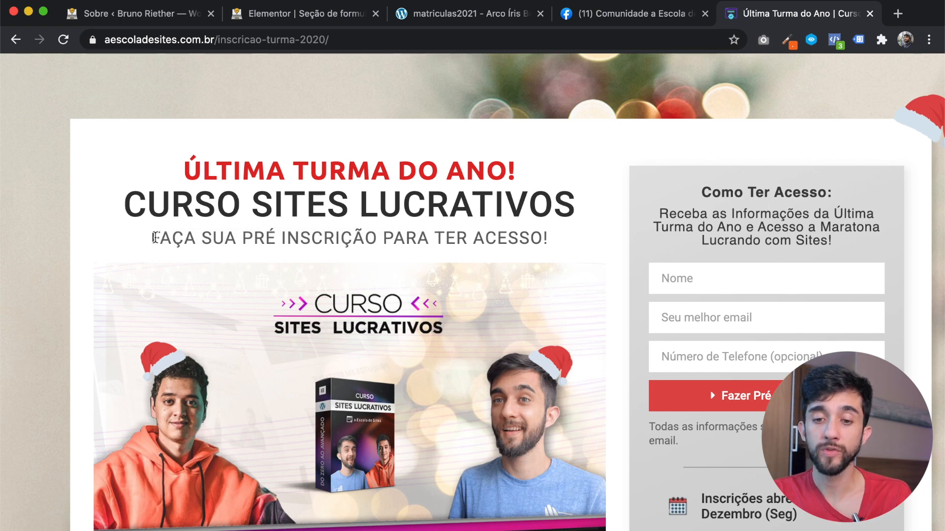
drag(161, 238, 118, 237)
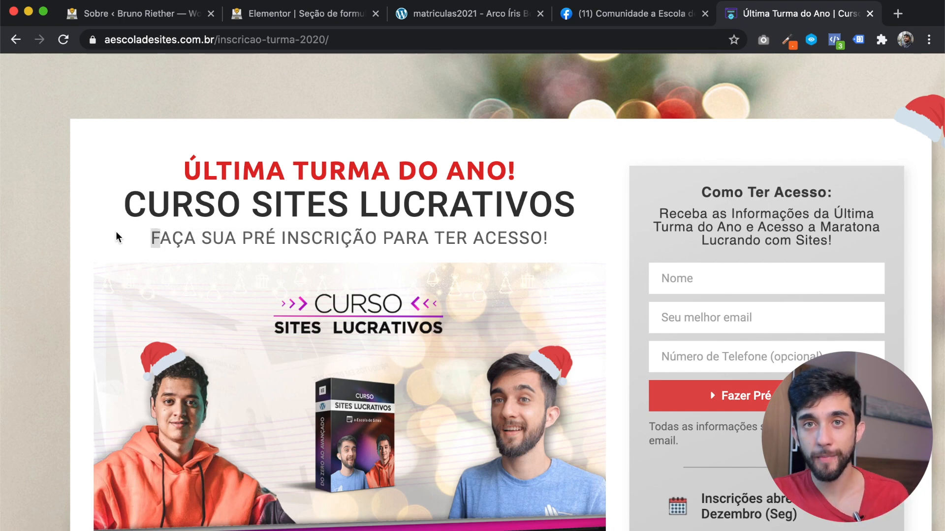
click(117, 233)
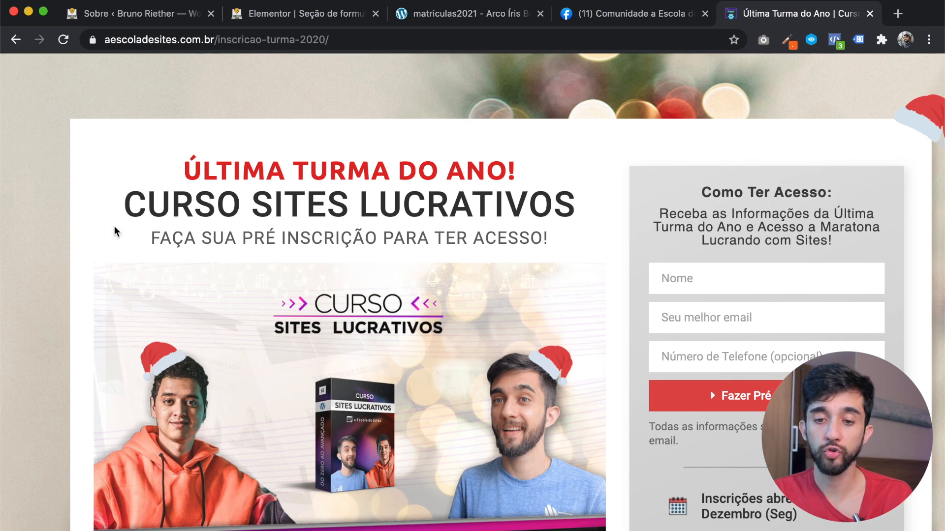
Step: Review the three headline lines together as one reading sequence, then return to the form section in Elementor
scroll(145, 217, up, 3)
scroll(197, 207, right, 3)
scroll(199, 217, left, 3)
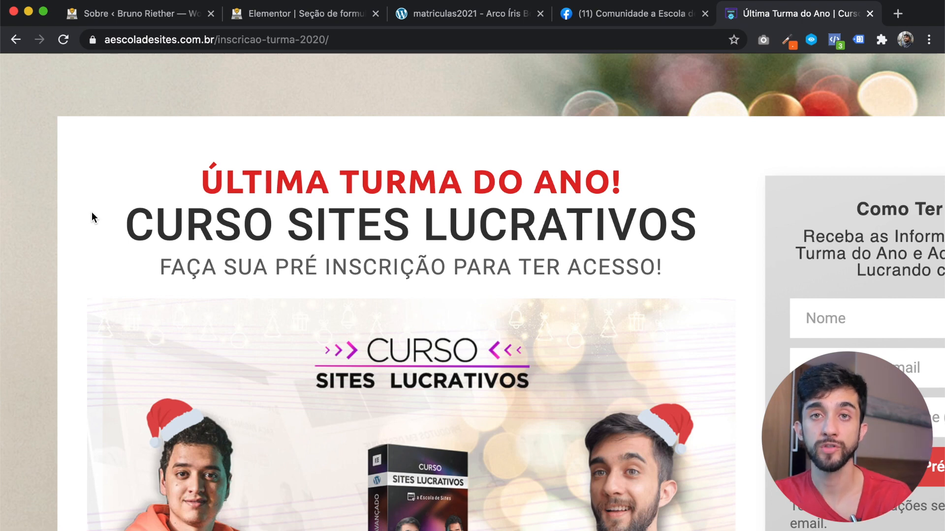
scroll(124, 205, down, 3)
drag(170, 166, 343, 190)
click(343, 190)
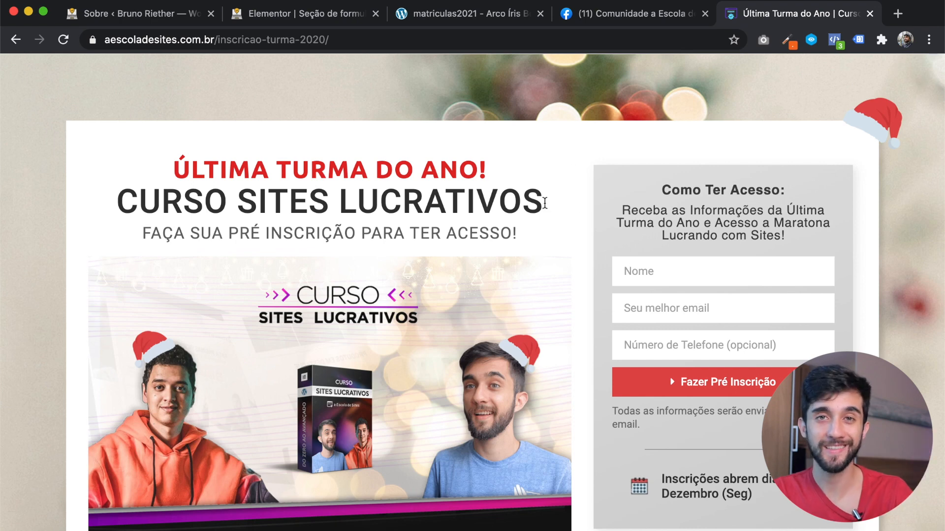
scroll(580, 212, down, 1)
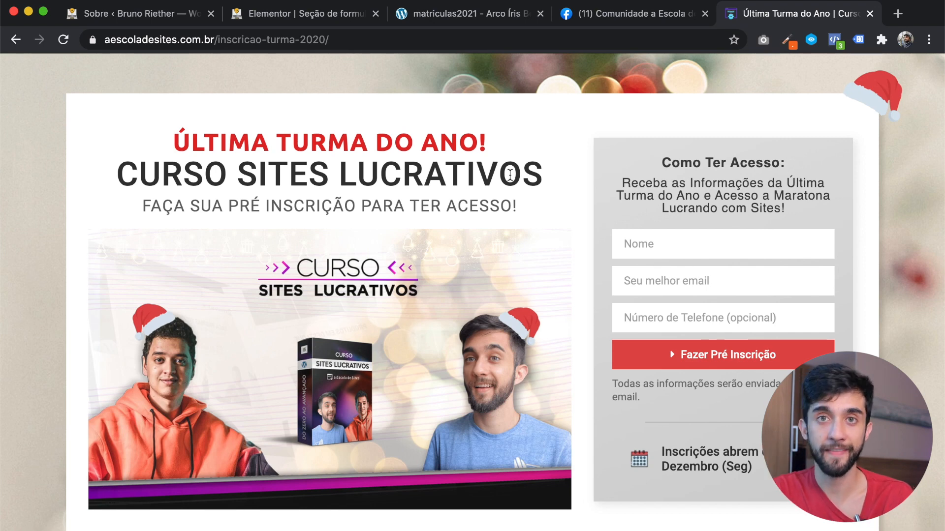
drag(173, 138, 515, 211)
click(515, 211)
click(306, 13)
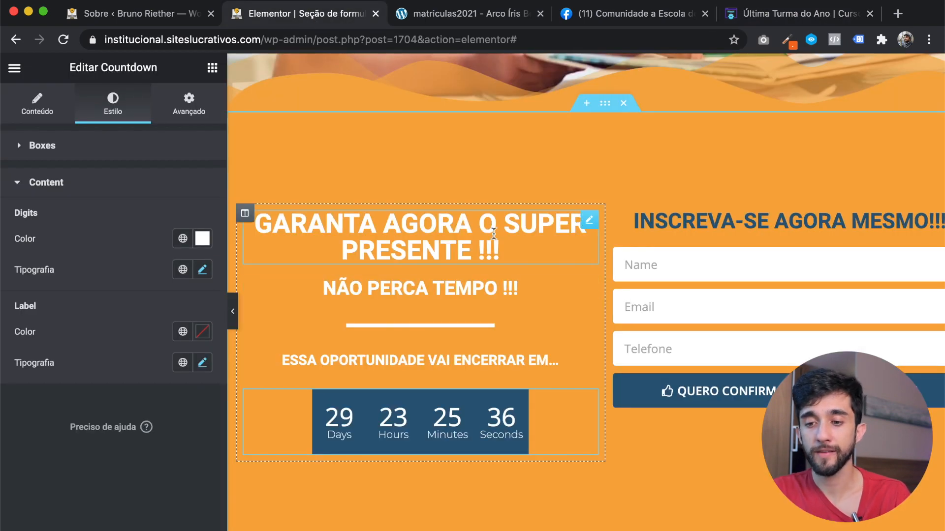
Step: Set the font size of the "GARANTA AGORA O SUPER PRESENTE !!!" heading to 25 px
click(587, 221)
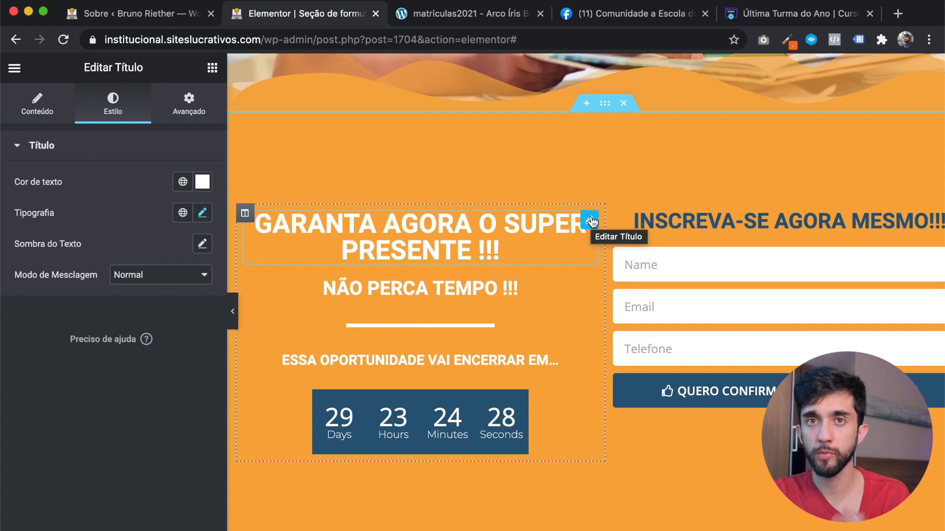
drag(591, 221, 589, 217)
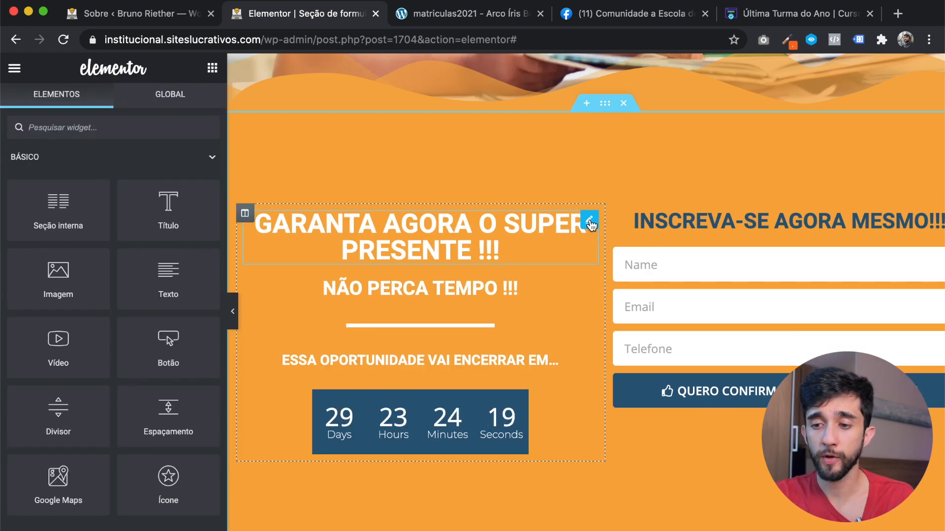
click(590, 221)
click(202, 213)
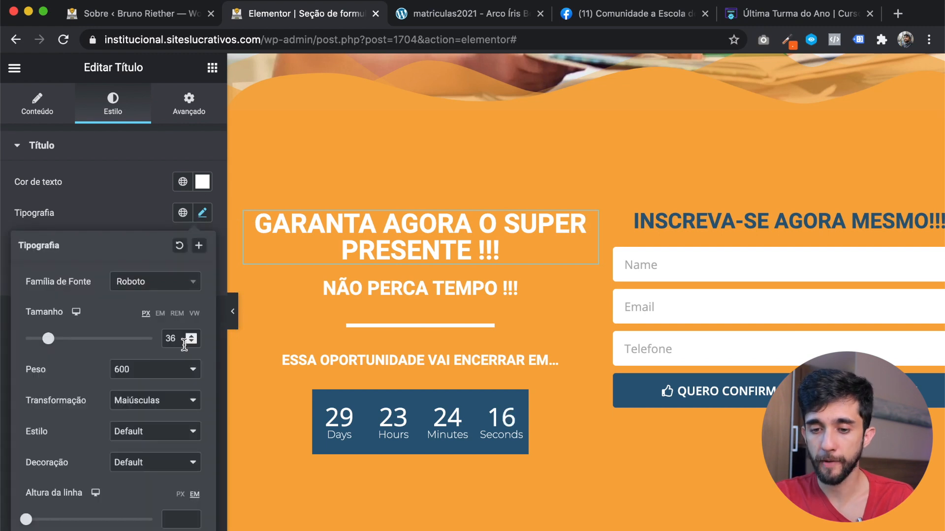
drag(189, 340, 189, 339)
click(192, 335)
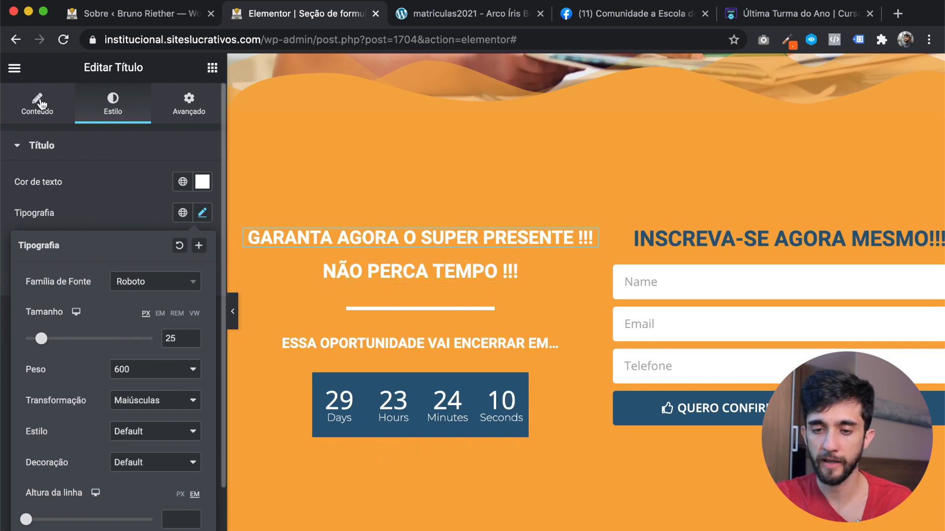
Step: Shorten the main heading's ending so its text reads "GARANTA AGORA O SUPER PRESENTE!"
click(59, 114)
click(172, 201)
key(BackSpace)
key(BackSpace)
key(BackSpace)
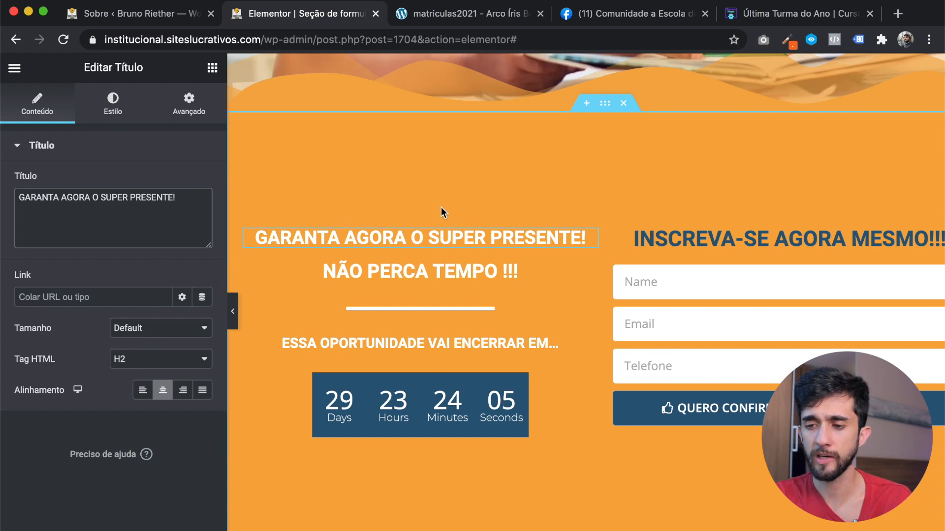
Step: Try a 27 px font size on the "GARANTA AGORA O SUPER PRESENTE!" heading and settle on 26 px
click(117, 105)
click(200, 213)
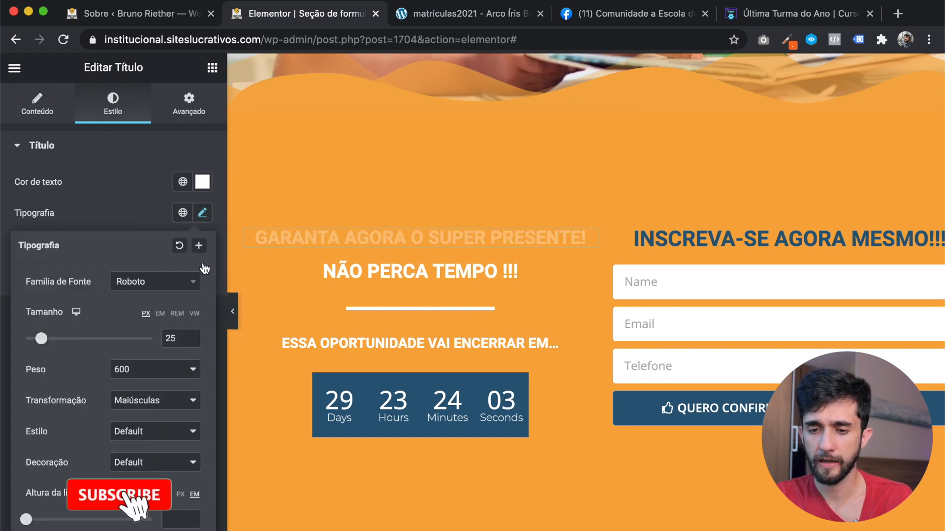
click(190, 336)
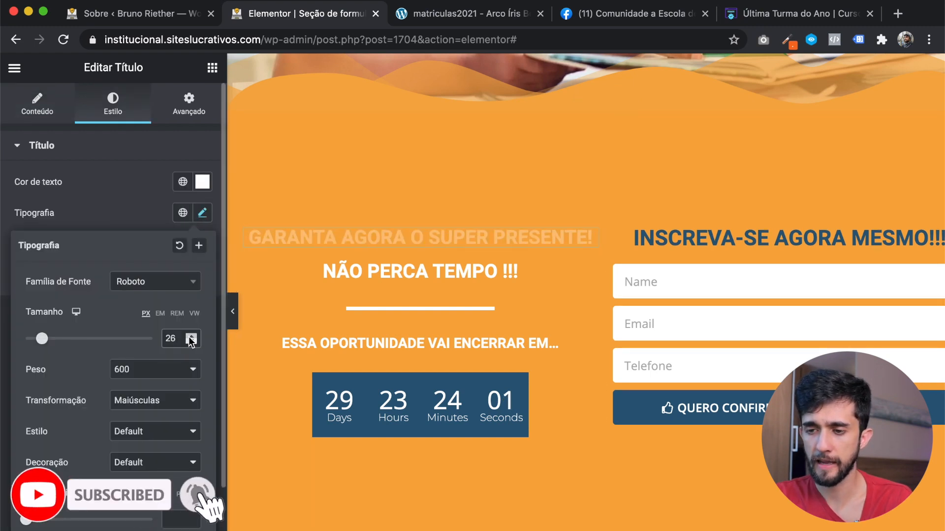
click(191, 337)
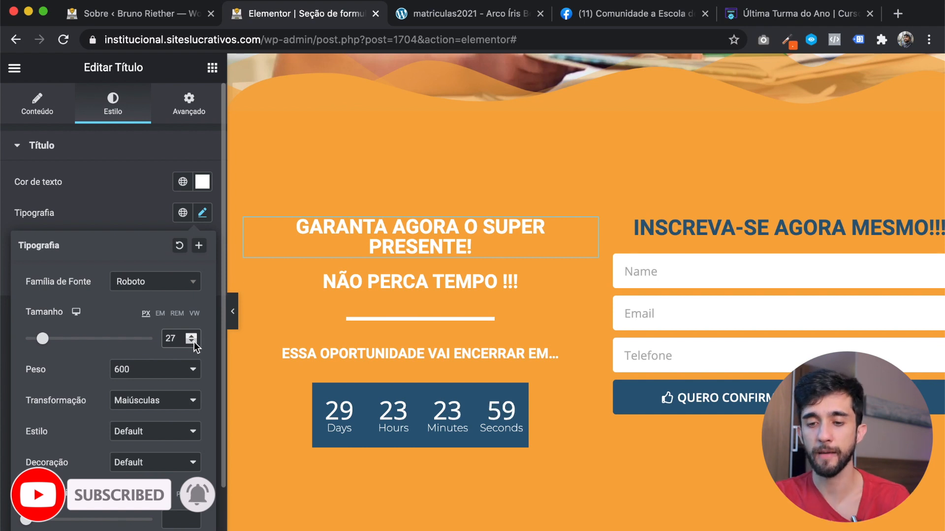
click(194, 342)
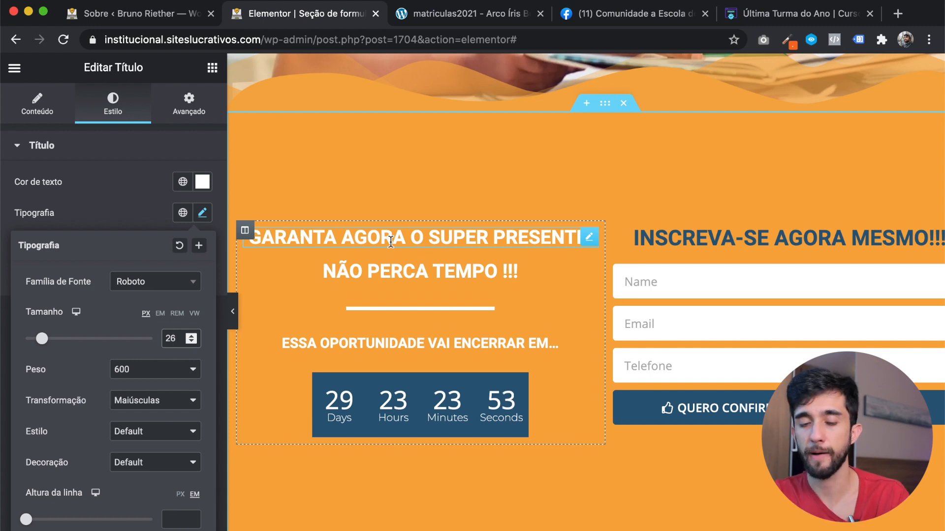
Step: Enlarge the "GARANTA AGORA O SUPER PRESENTE!" heading to a 45 px font size
click(191, 336)
click(190, 336)
click(191, 336)
click(191, 336)
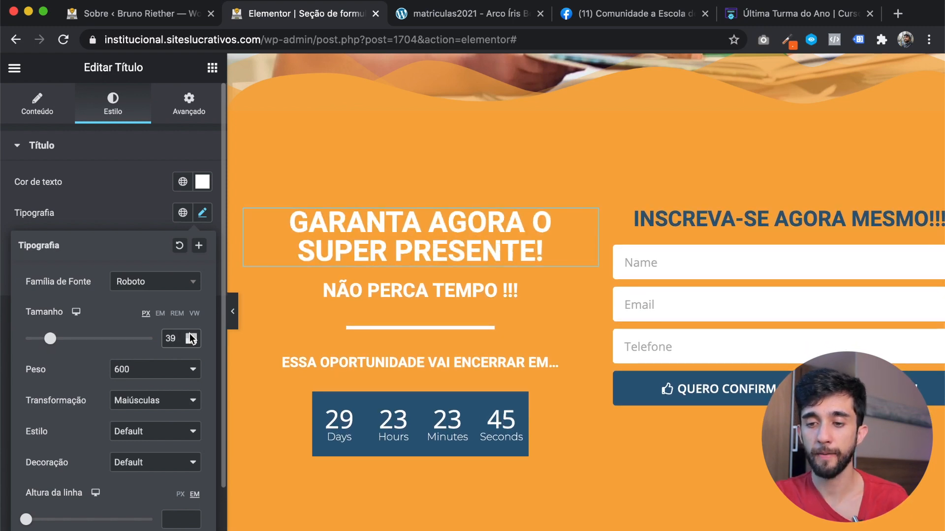
click(191, 336)
click(191, 336)
click(191, 337)
click(191, 336)
click(191, 336)
click(191, 336)
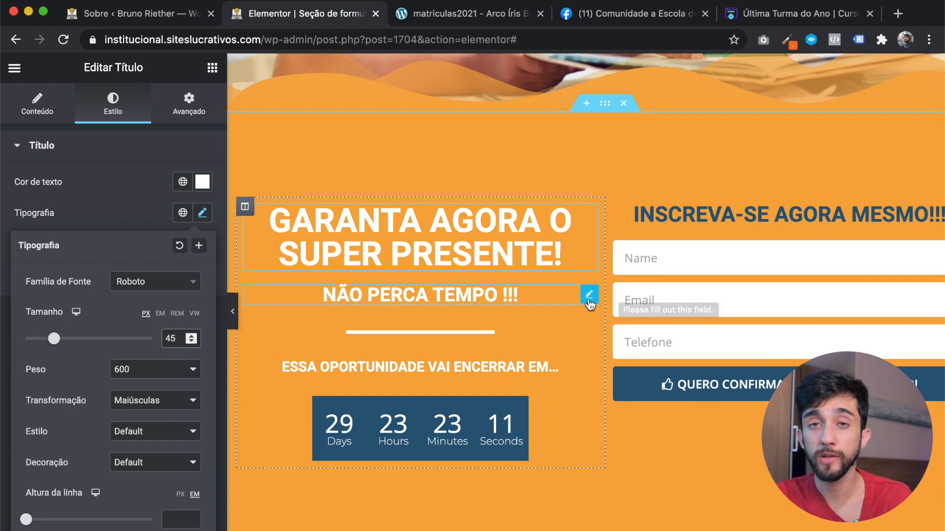
Step: Move the "NÃO PERCA TEMPO !!!" heading above the main heading and delete the white divider line above the countdown text
drag(590, 296, 530, 226)
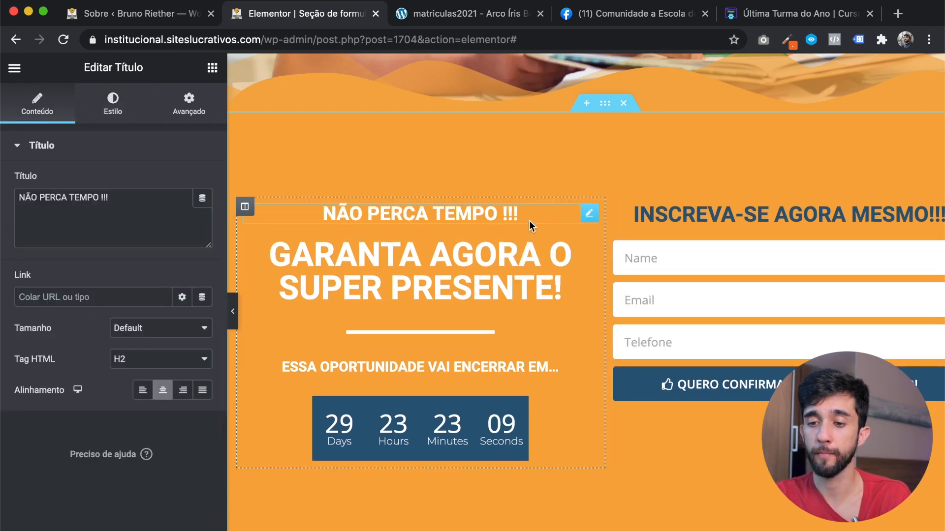
right_click(531, 336)
click(567, 530)
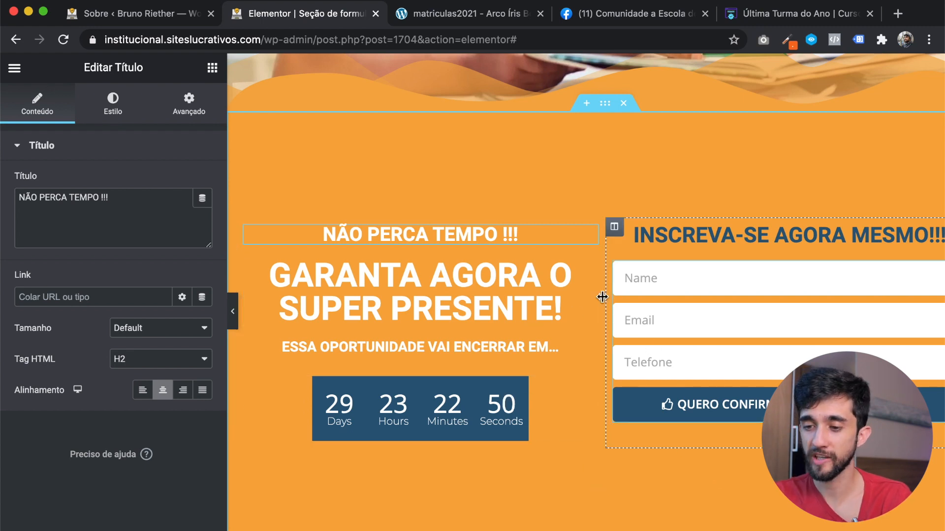
Step: Increase the font size of the "GARANTA AGORA O SUPER PRESENTE!" heading to 48 px
click(585, 274)
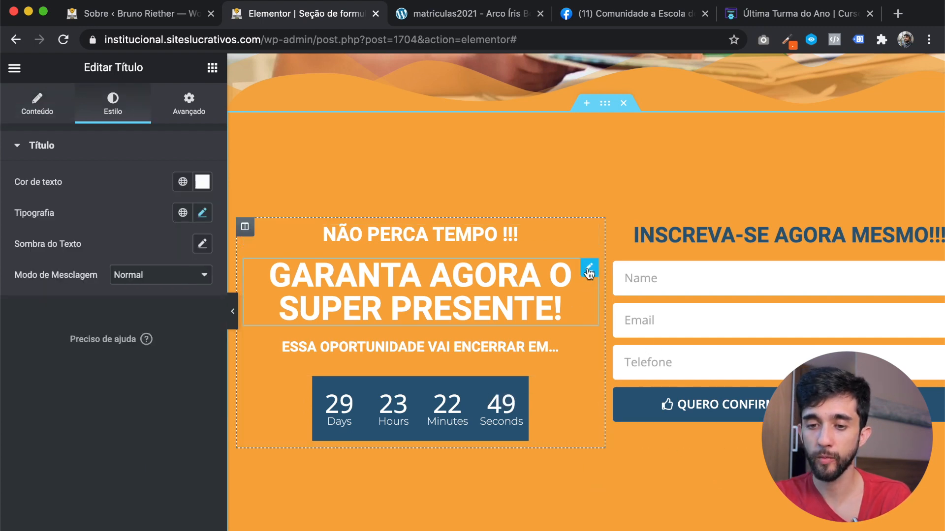
click(202, 213)
click(191, 336)
click(190, 336)
click(191, 336)
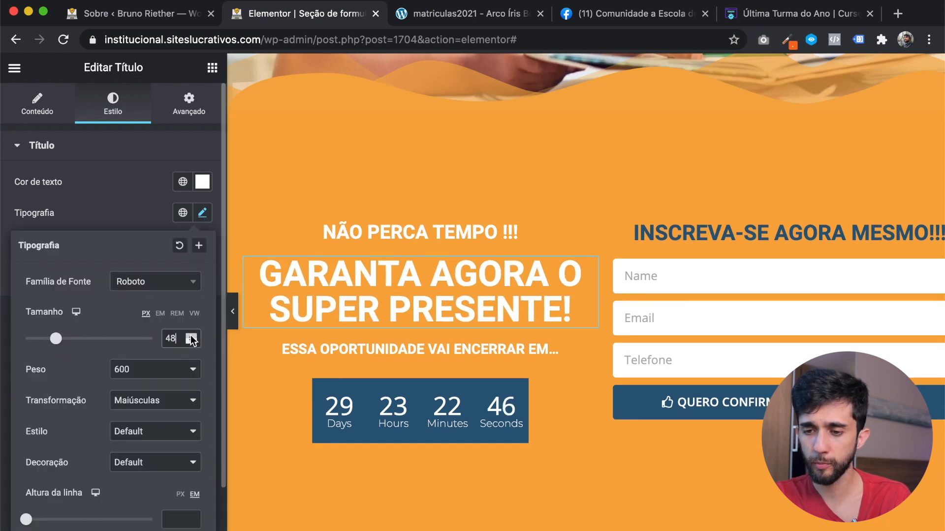
Step: Set the "GARANTA AGORA O SUPER PRESENTE!" heading's font size to 52 px after trying 53 px
click(191, 336)
click(190, 335)
click(191, 335)
click(190, 335)
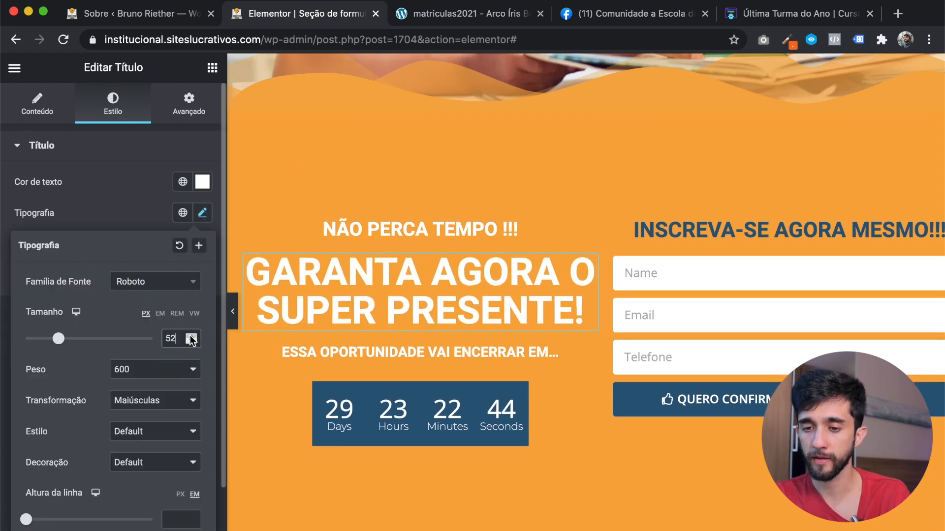
click(190, 336)
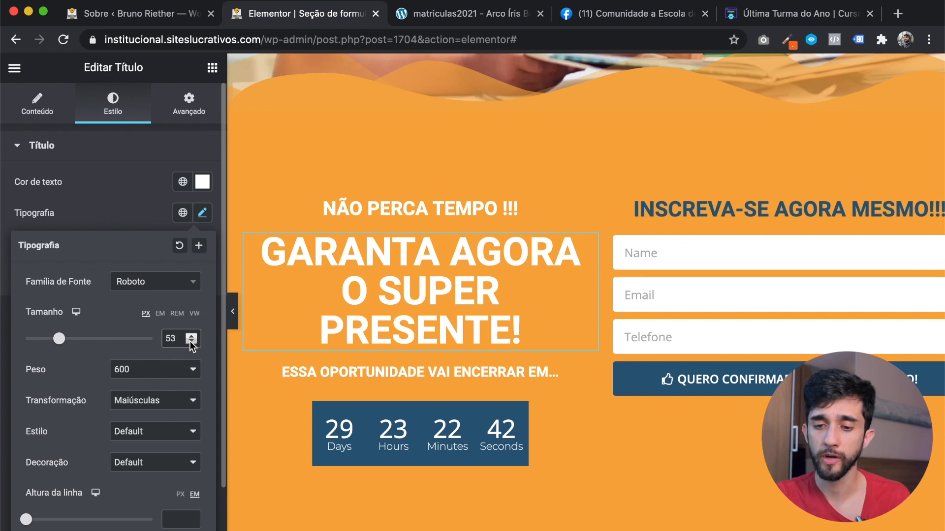
click(191, 341)
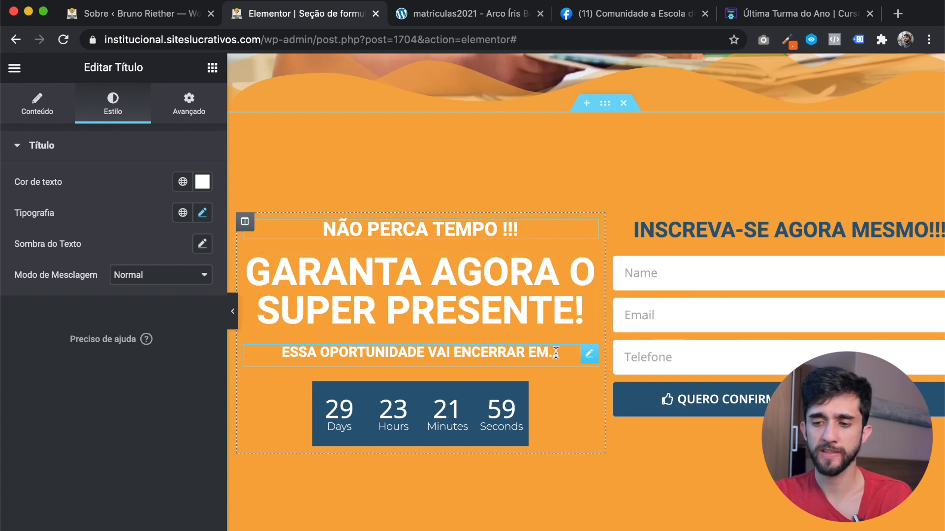
Step: Give the "ESSA OPORTUNIDADE VAI ENCERRAR EM…" text a font weight of 400 and a font size of 22 px
click(589, 353)
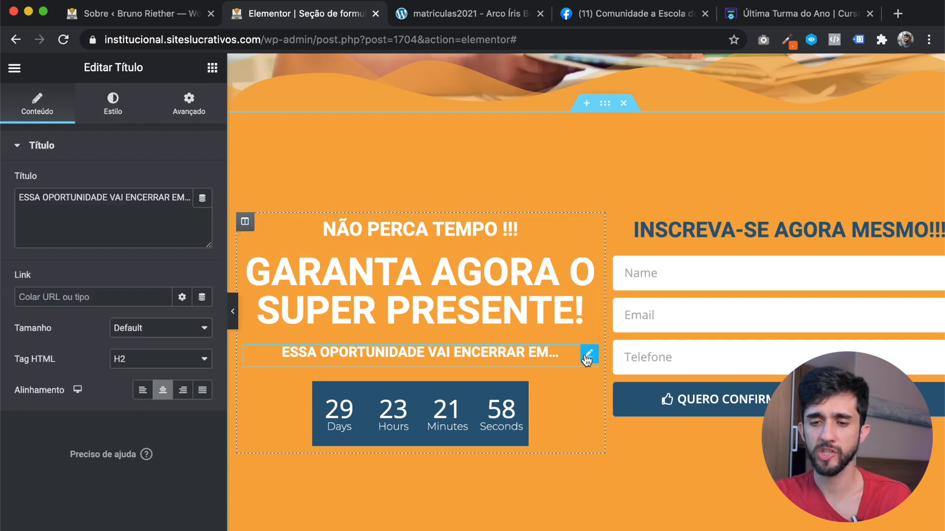
click(116, 102)
click(201, 213)
click(140, 366)
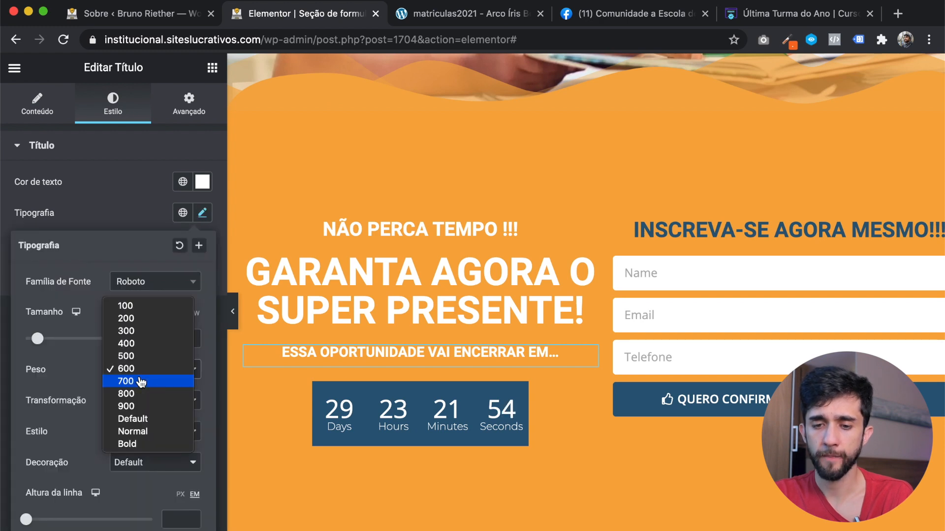
click(142, 344)
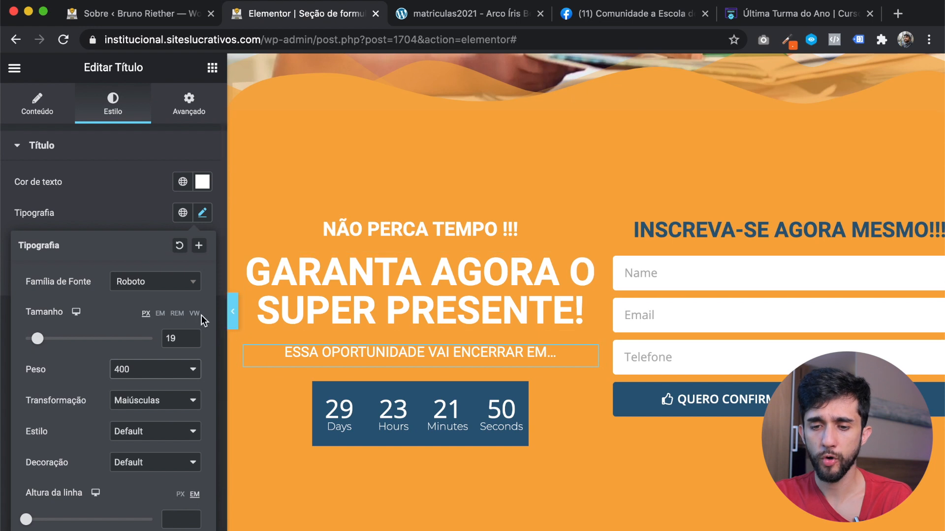
click(193, 335)
click(193, 335)
click(193, 335)
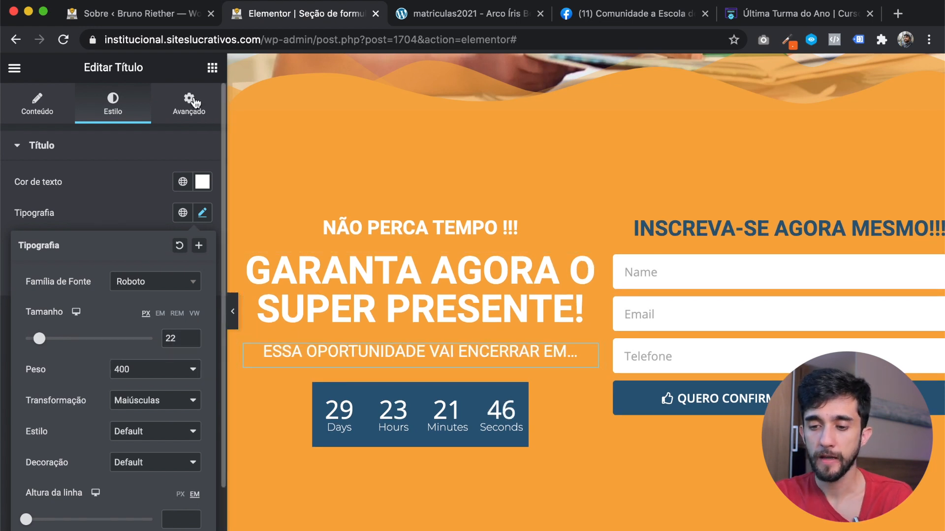
Step: Set the top margin of the "ESSA OPORTUNIDADE VAI ENCERRAR EM…" text to -5 px
click(209, 118)
click(47, 212)
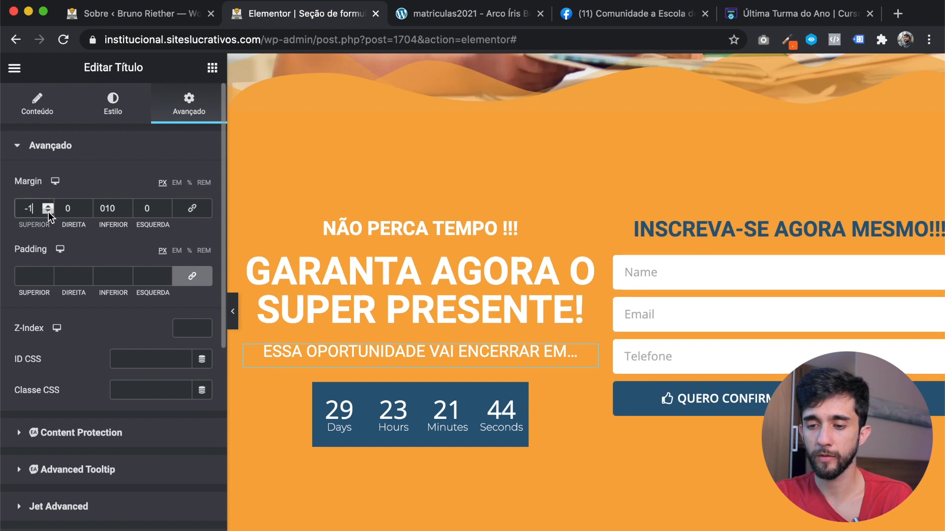
click(48, 211)
click(47, 211)
click(48, 211)
click(48, 211)
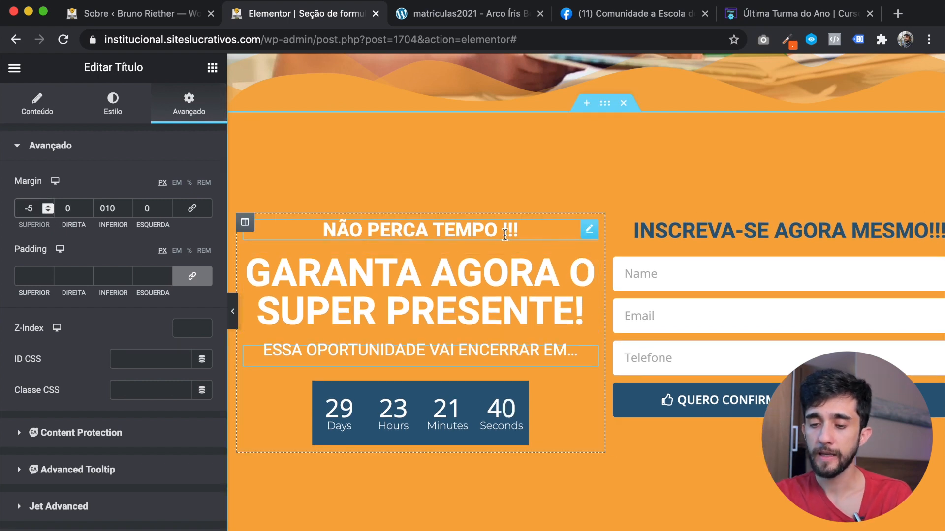
Step: Lighten the "NÃO PERCA TEMPO !!!" heading to a font weight of 400
click(589, 230)
click(203, 213)
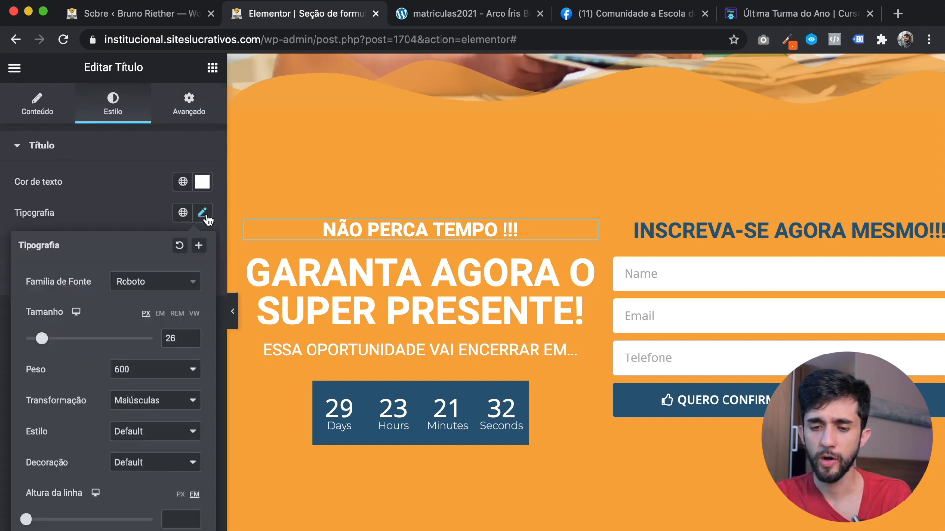
click(173, 372)
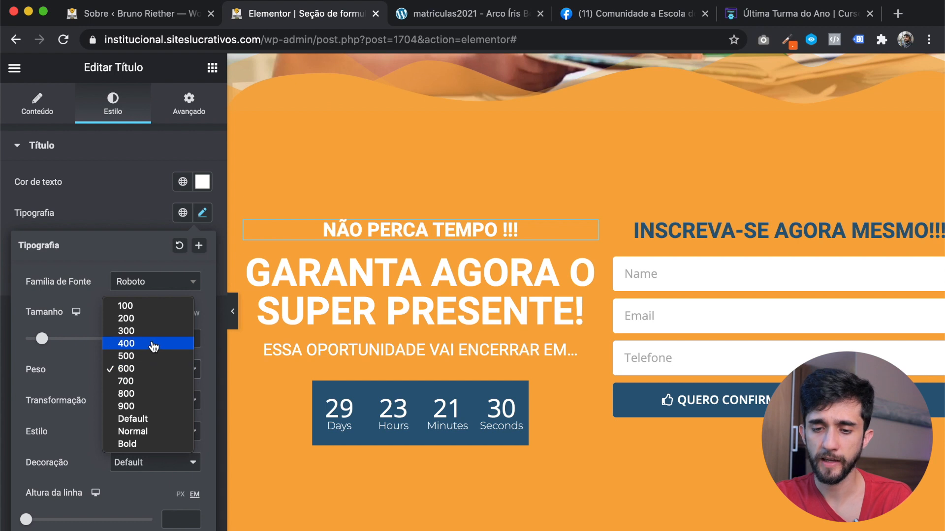
click(153, 345)
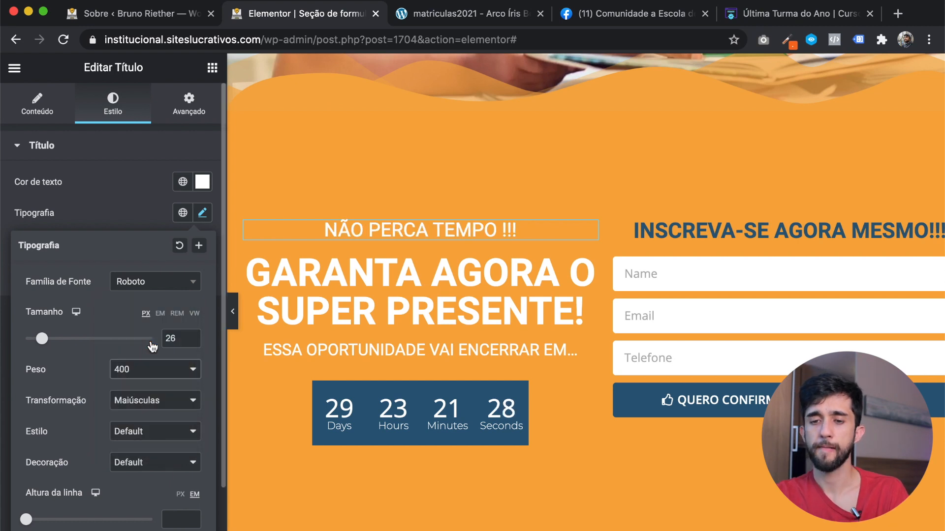
click(126, 210)
Step: Shorten the text of the small heading above the main one to "NÃO PERCA TEMPO!" and preview the section without the editor panel
click(37, 104)
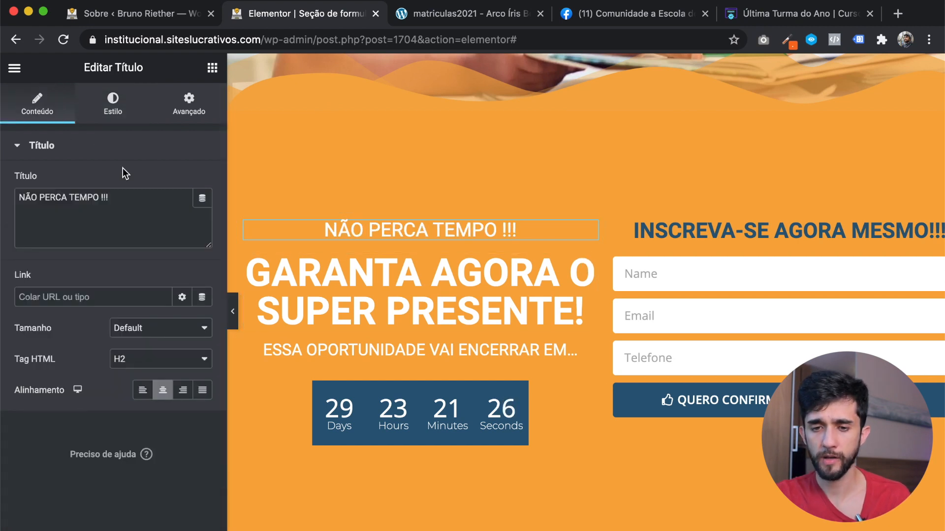
click(104, 199)
key(BackSpace)
key(BackSpace)
key(BackSpace)
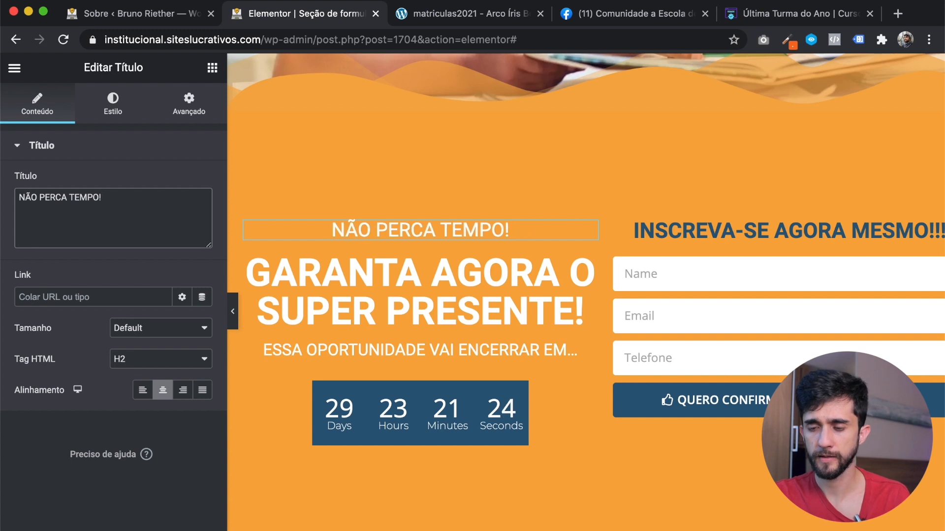
click(233, 311)
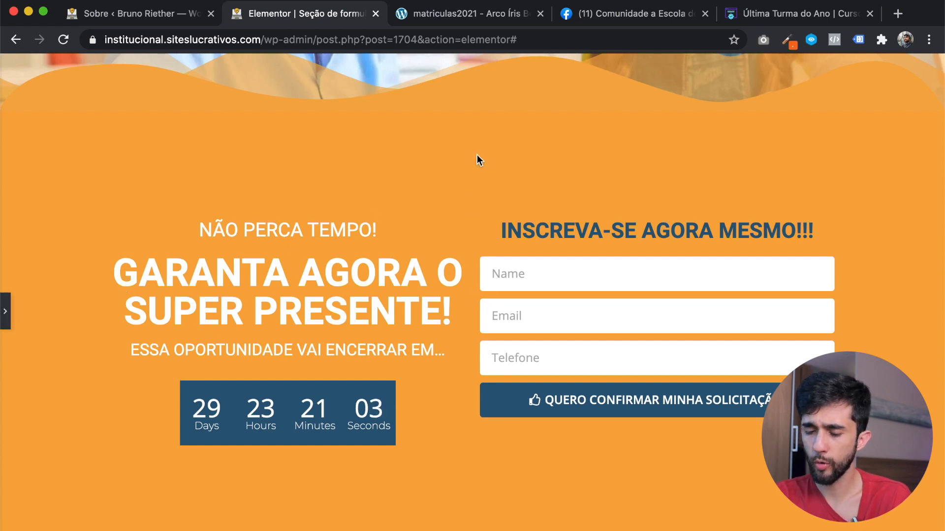
Step: Add a left margin to the form column, trying 20 px and settling on 30 px
click(5, 311)
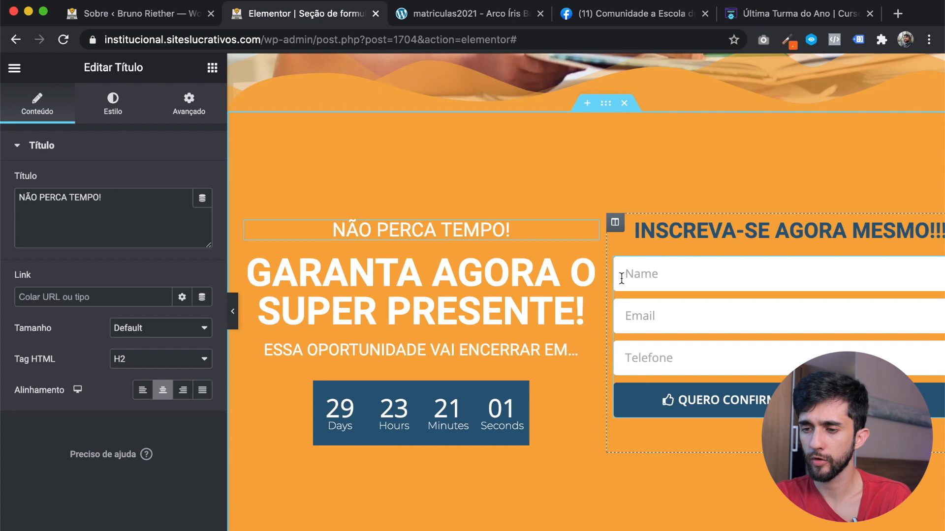
click(615, 223)
click(189, 105)
click(140, 208)
text(20)
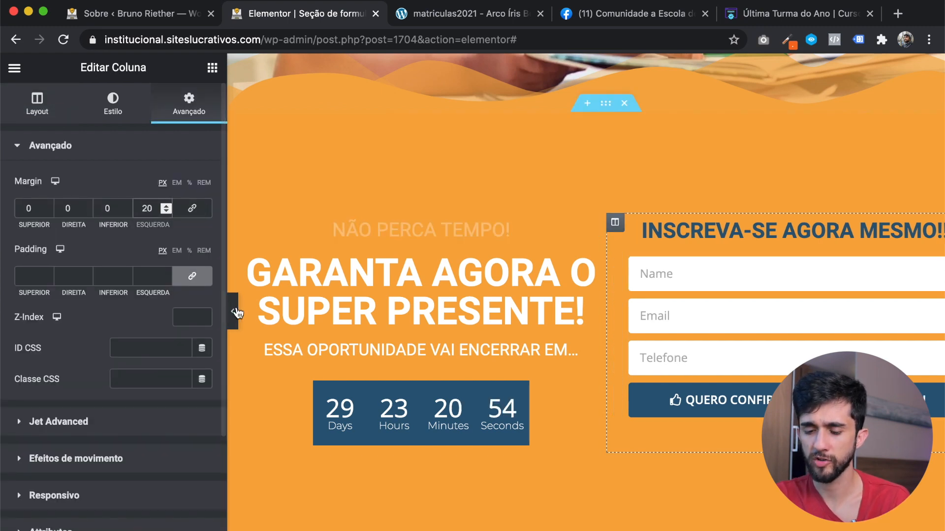
key(BackSpace)
text(3)
Step: Preview the full section and examine the wording of the main heading, the countdown text and the form heading
click(235, 315)
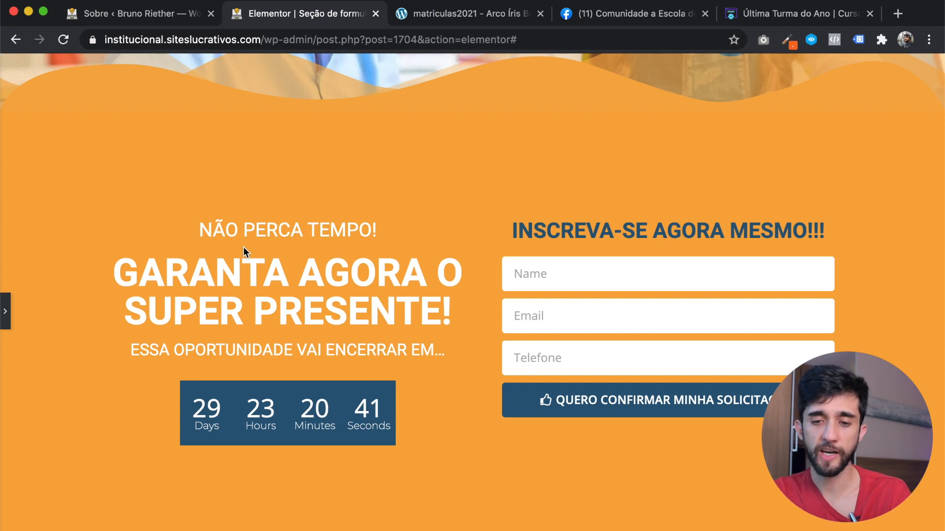
drag(133, 312, 447, 309)
click(446, 310)
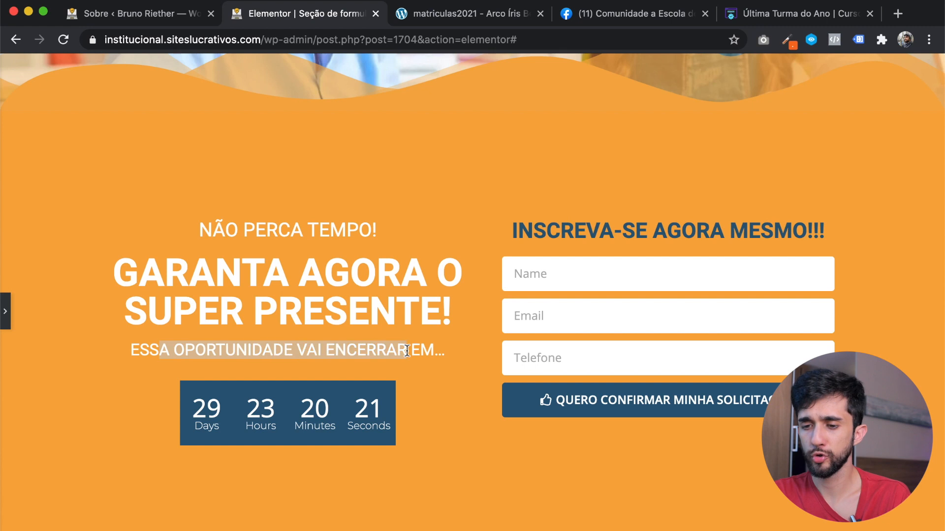
drag(131, 349, 430, 355)
click(429, 355)
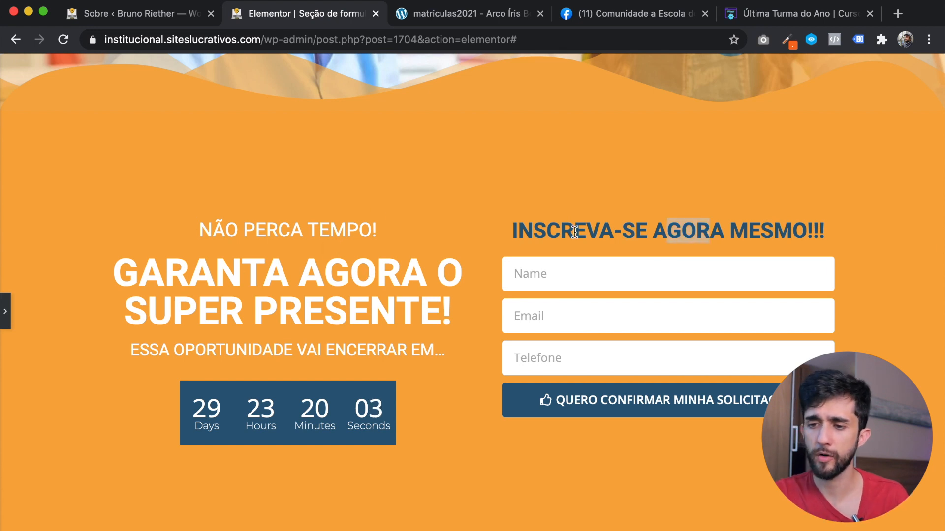
drag(812, 230, 556, 227)
click(556, 228)
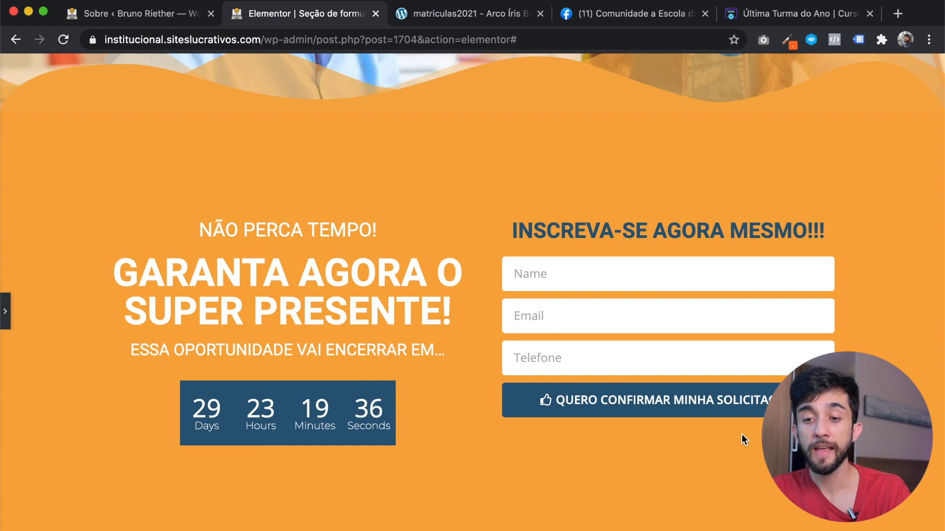
Step: Switch to the text note with the list of design points, highlight "Textos", and return to the browser
key(super+Tab)
key(super+Tab)
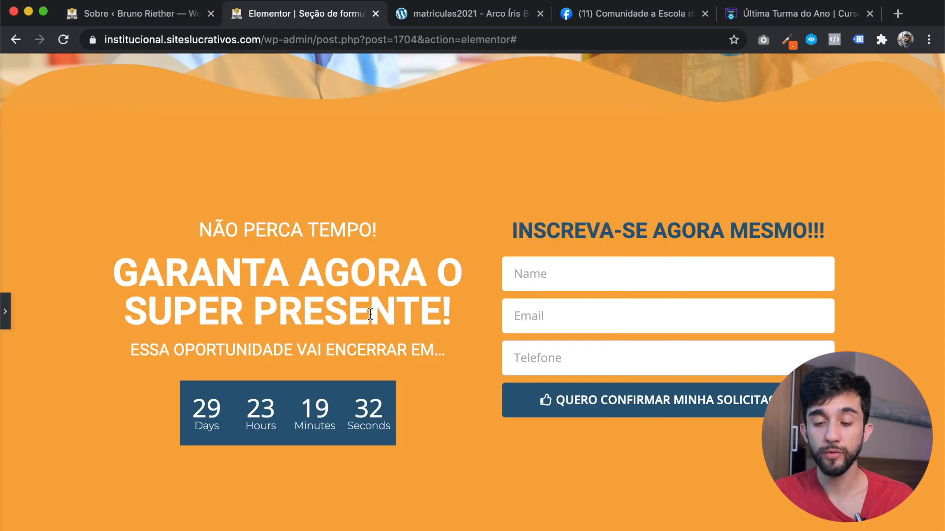
key(super+Tab)
click(249, 353)
drag(201, 421, 7, 418)
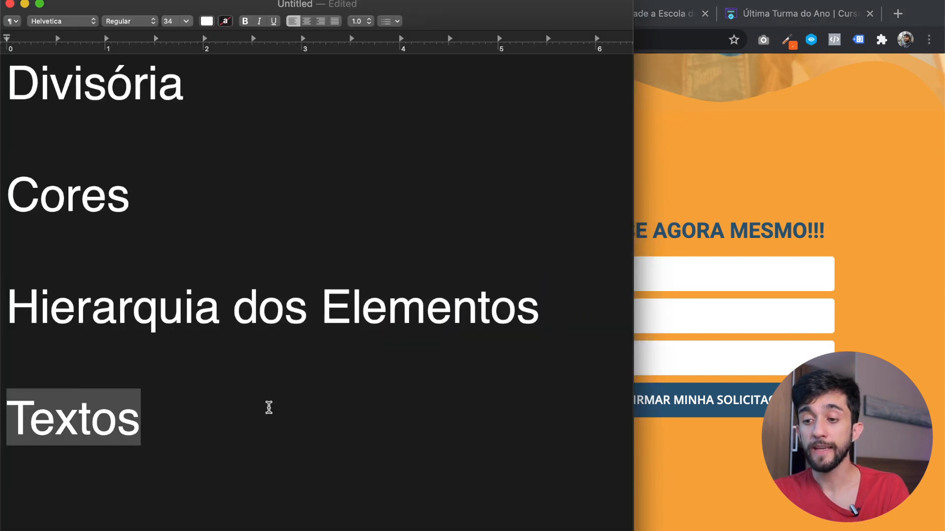
key(super+Tab)
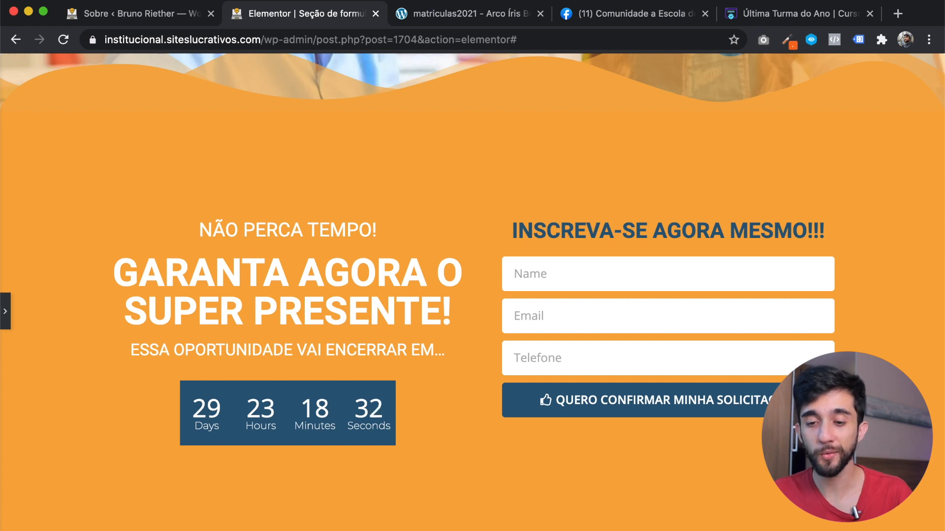
Step: Reread the "GARANTA AGORA O SUPER PRESENTE!" heading and check how the whole section looks on the page
drag(131, 310, 453, 308)
click(453, 308)
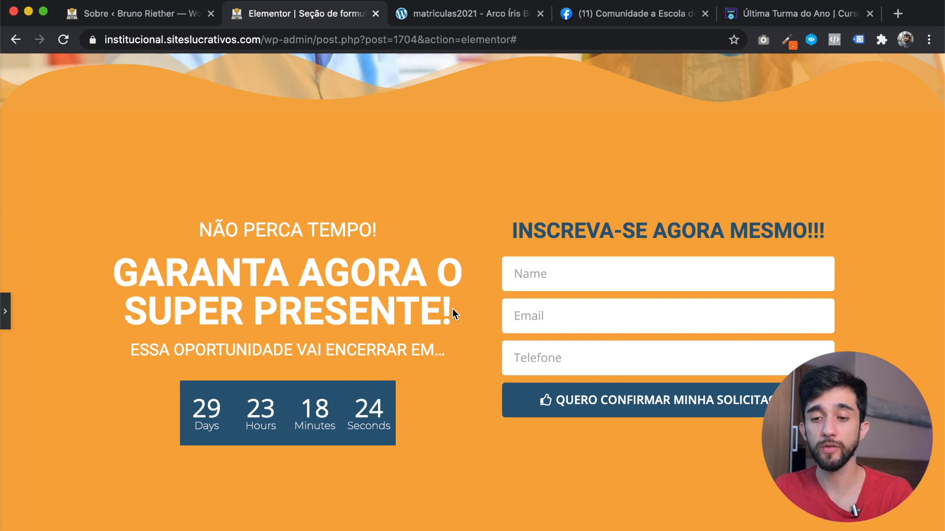
drag(420, 310, 184, 258)
click(184, 258)
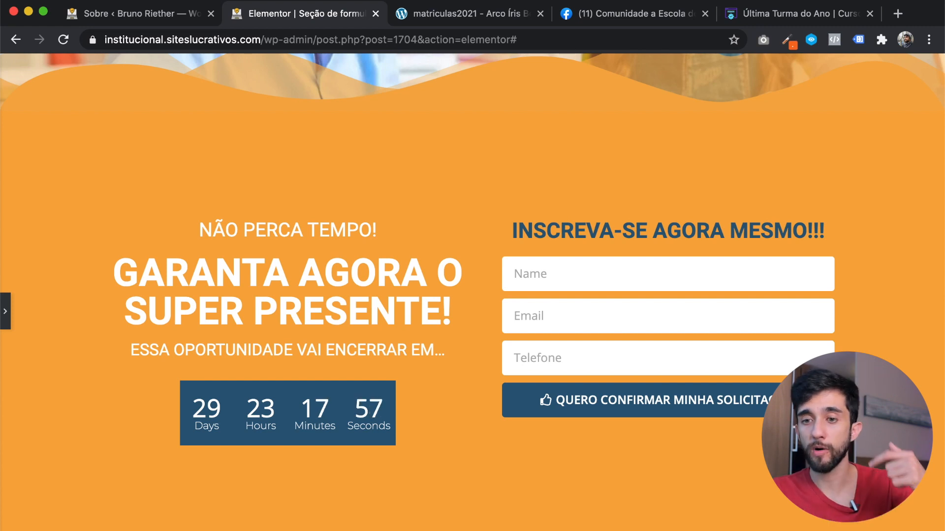
scroll(689, 416, up, 5)
scroll(689, 416, down, 4)
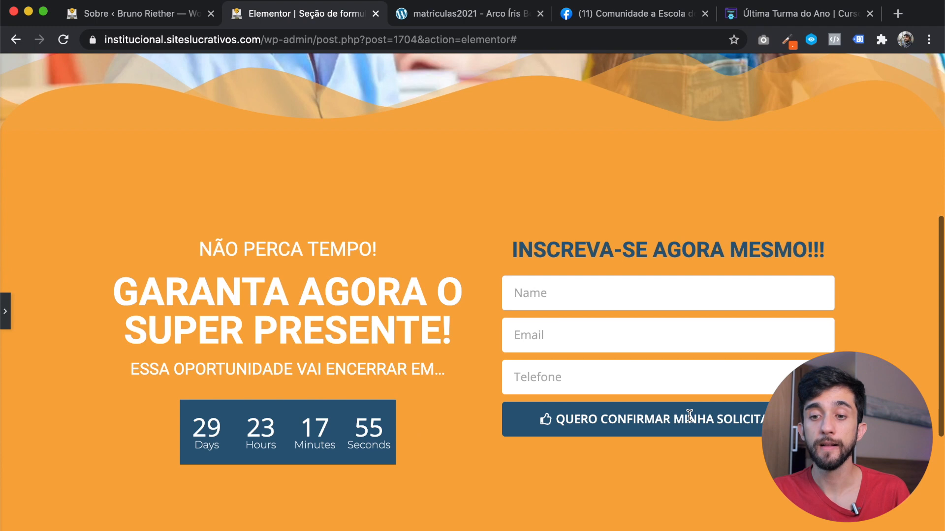
scroll(690, 416, down, 1)
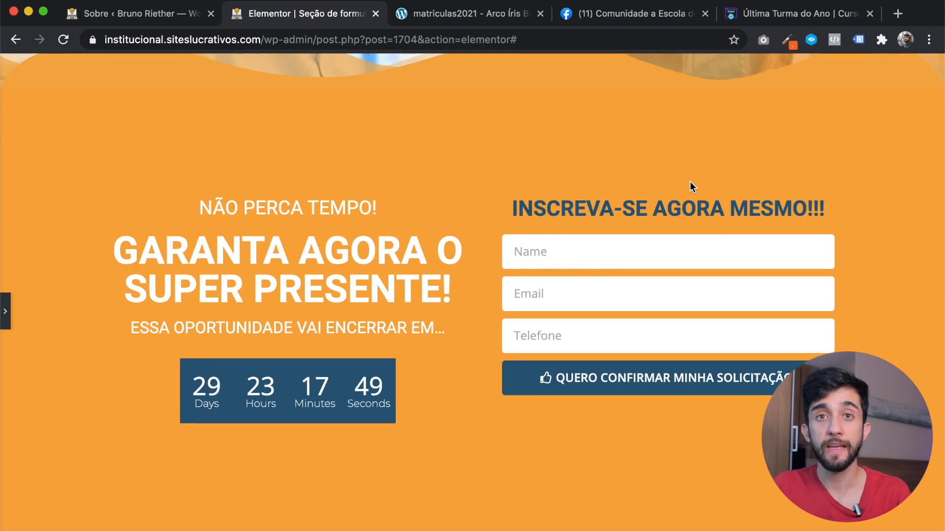
Step: Open the "Última Turma do Ano" page and examine its heading hierarchy, call-to-action texts and form title as a reference
click(803, 19)
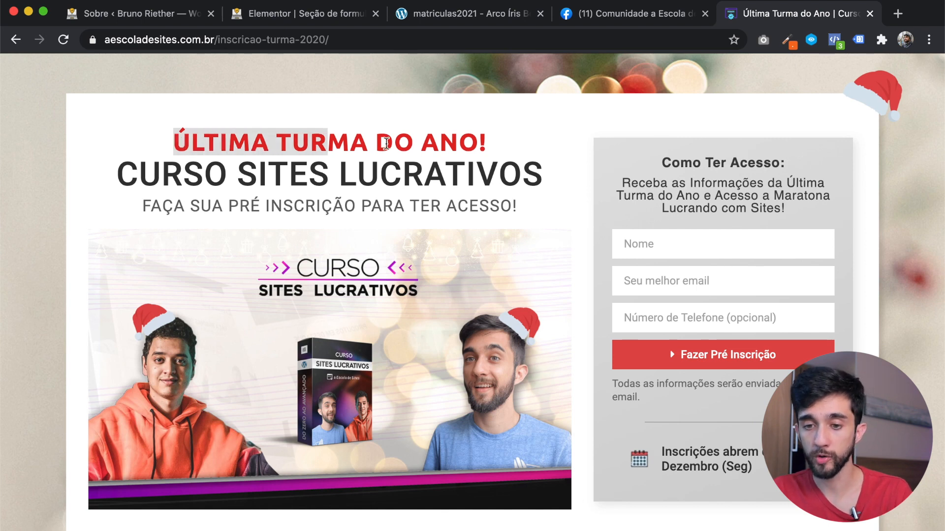
drag(210, 204, 510, 207)
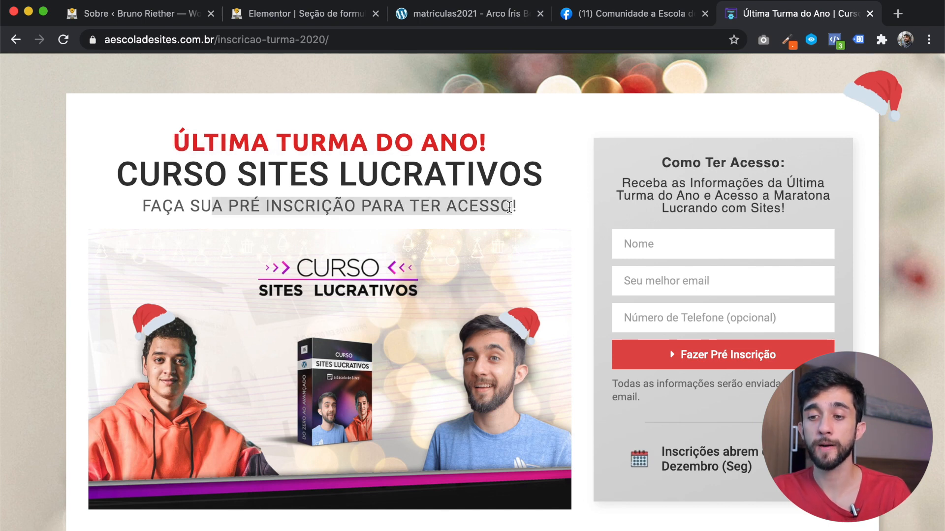
click(524, 207)
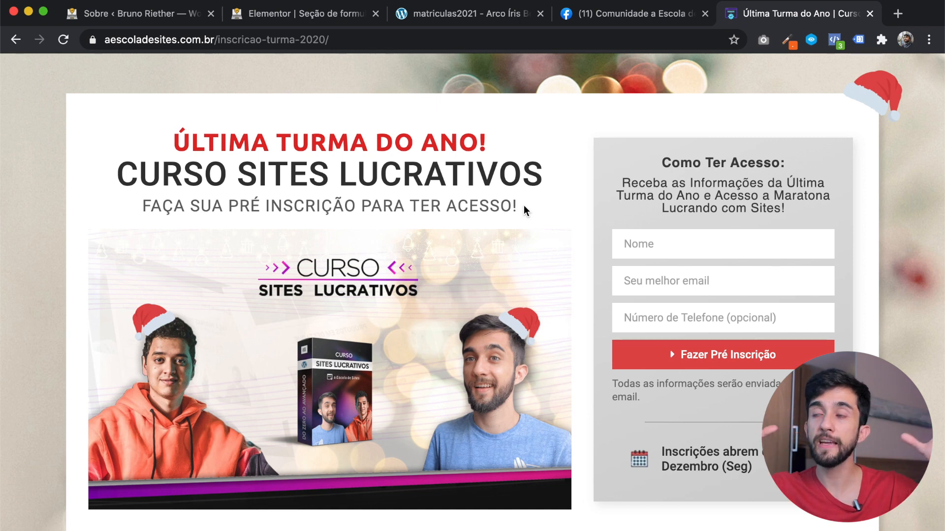
drag(191, 143, 454, 143)
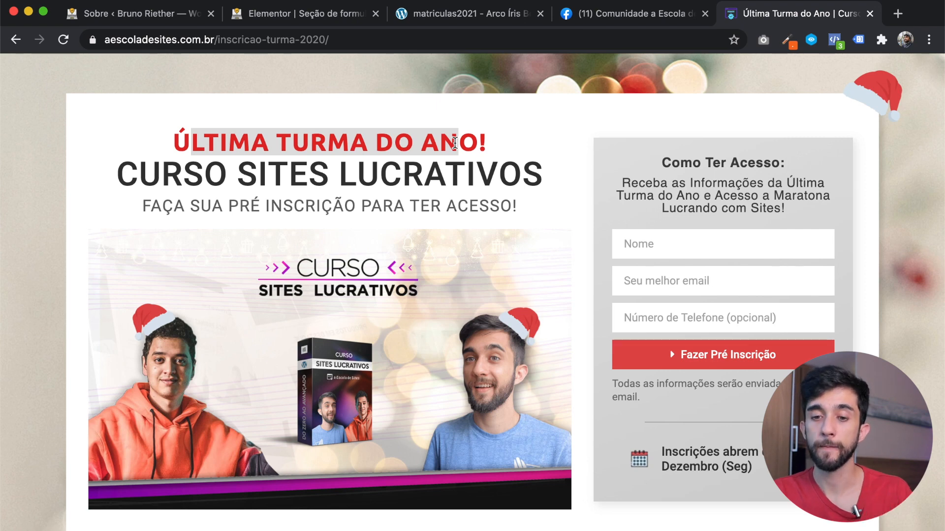
drag(154, 207, 519, 205)
double_click(377, 207)
drag(452, 209, 516, 206)
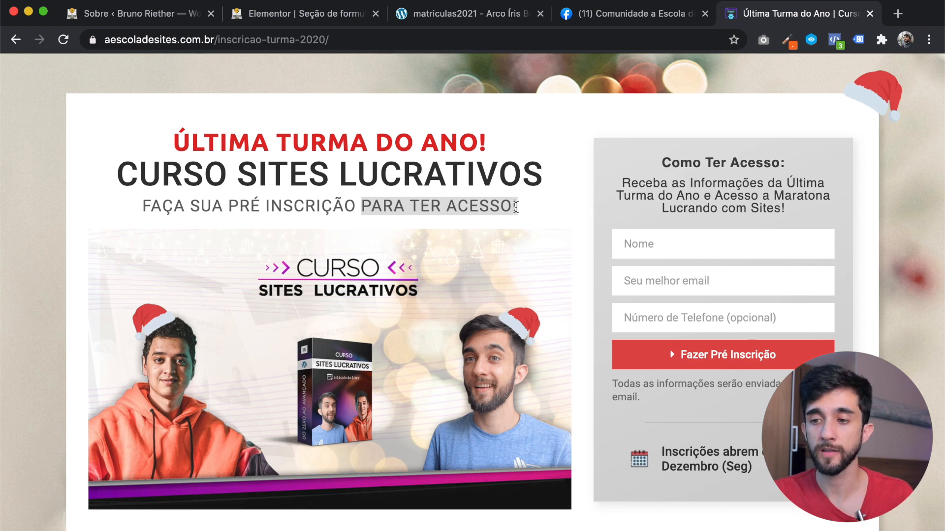
click(515, 207)
drag(669, 157, 761, 165)
click(809, 228)
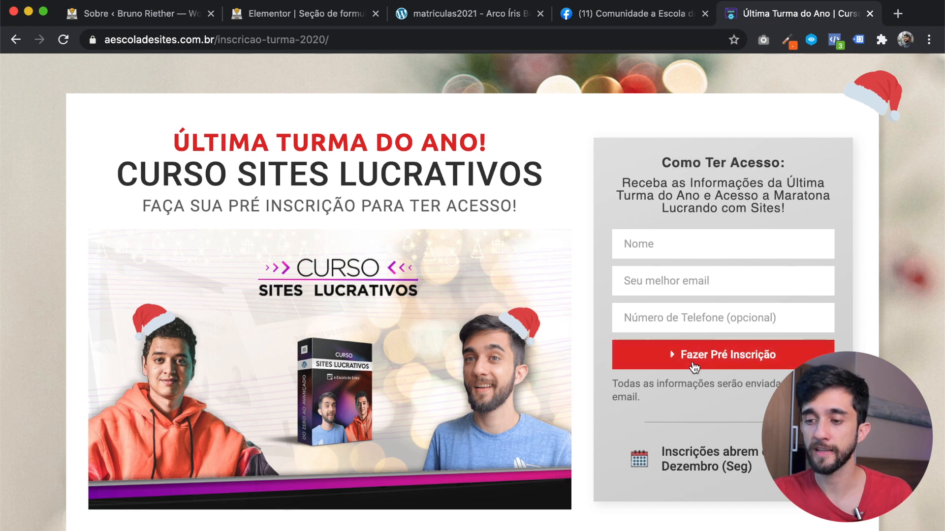
drag(174, 205, 371, 201)
click(370, 201)
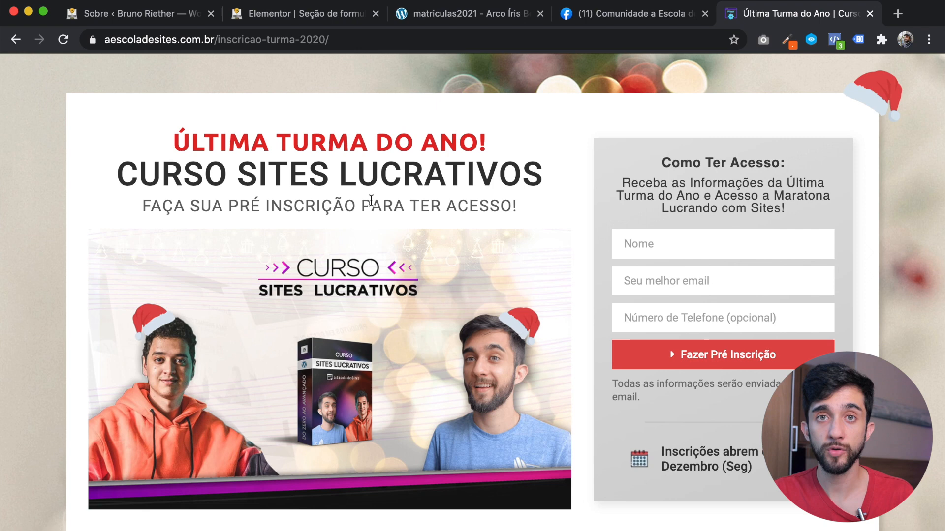
Step: Compare the "PRÉ INSCRIÇÃO" wording of the reference page's subheading with its "Fazer Pré Inscrição" button, and return to the Elementor page
drag(228, 209, 389, 213)
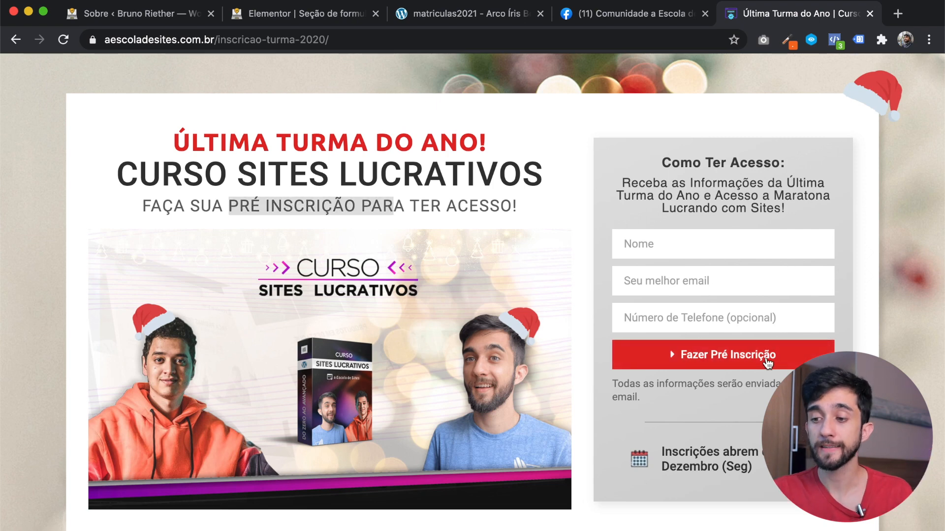
click(843, 350)
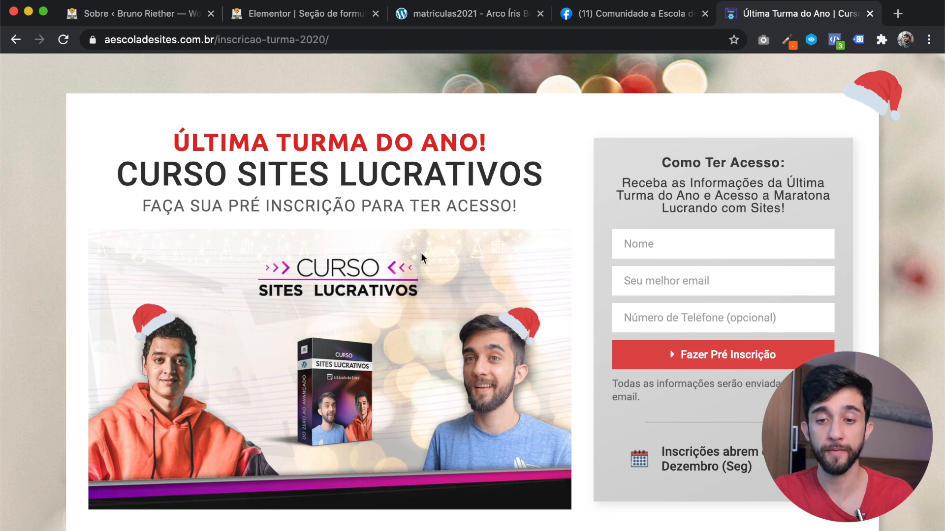
drag(212, 203, 383, 207)
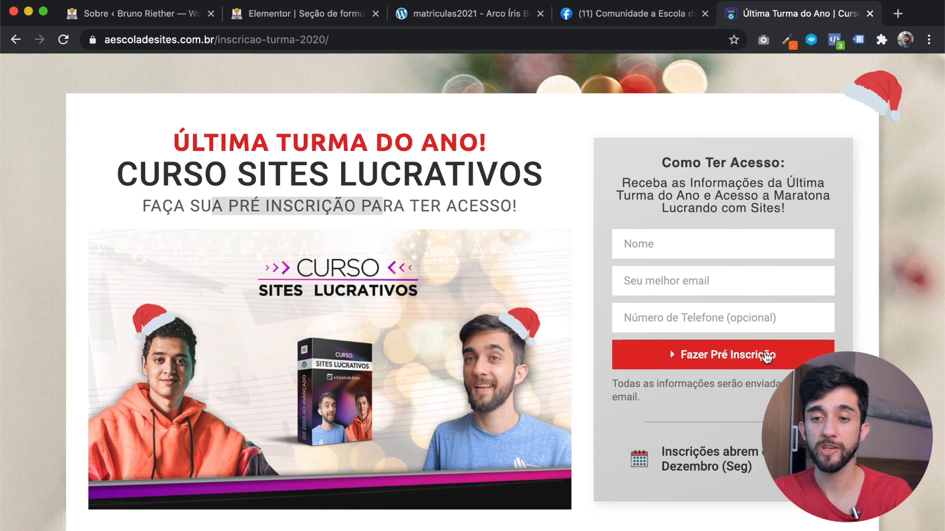
key(super+2)
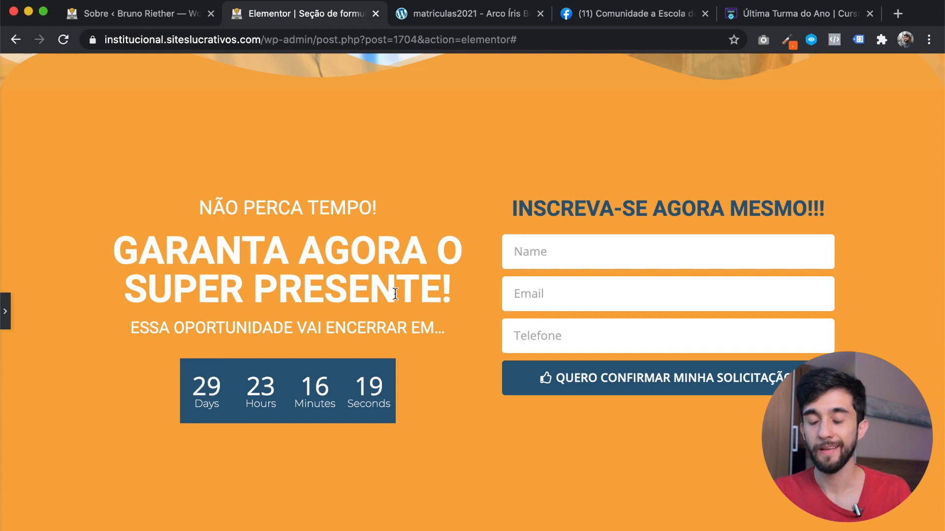
Step: Switch to the text note, review the listed design points Divisória, Cores, Hierarquia dos Elementos and Textos, and return to the browser
key(super+Tab)
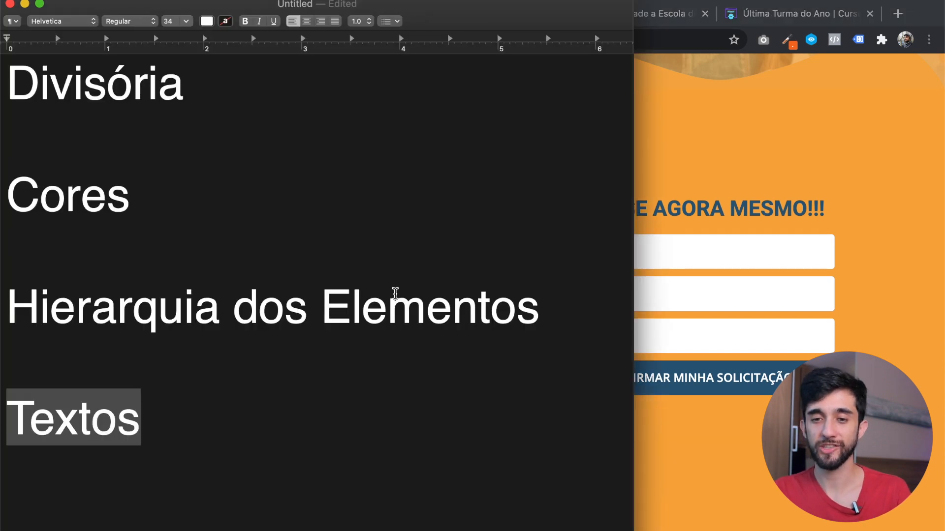
drag(361, 201, 342, 236)
click(236, 487)
drag(233, 508, 197, 418)
key(super+Tab)
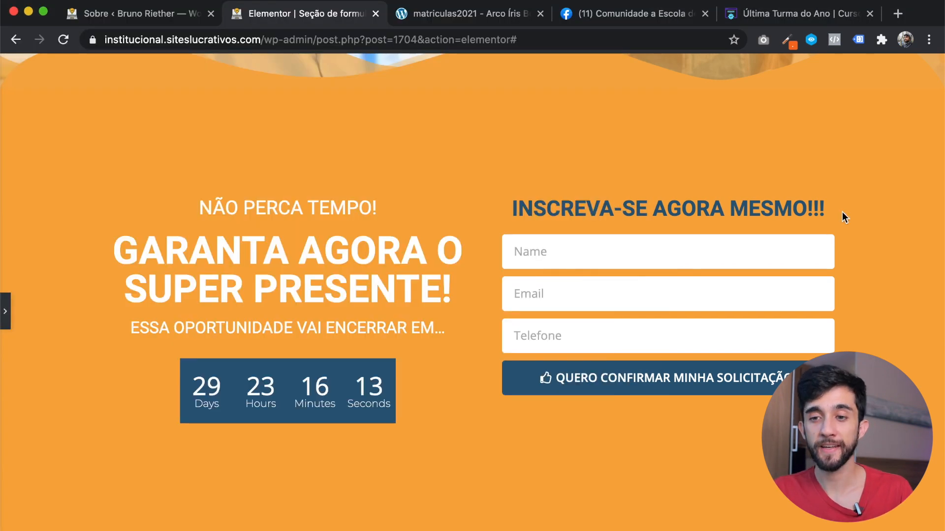
Step: Compare the original form section on the matriculas2021 page with the redesigned Elementor version, finishing on the redesigned one
click(492, 12)
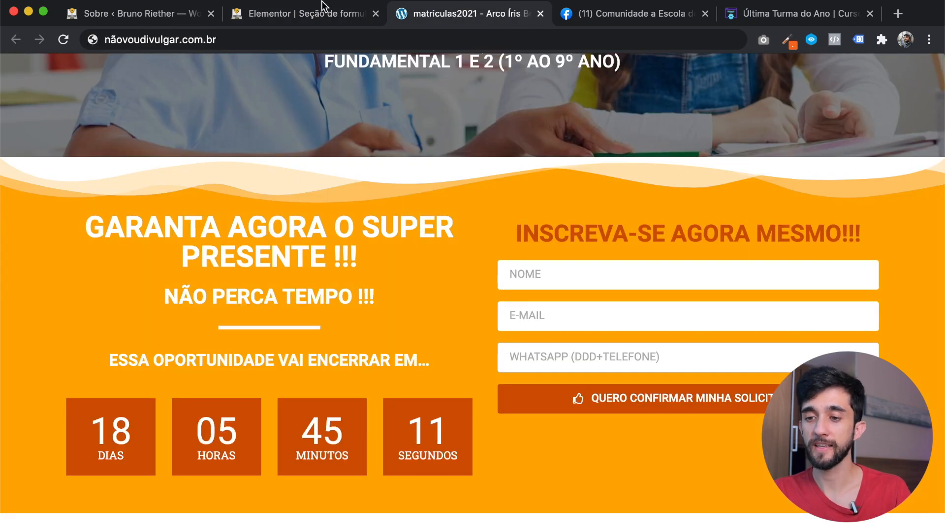
click(306, 15)
click(462, 15)
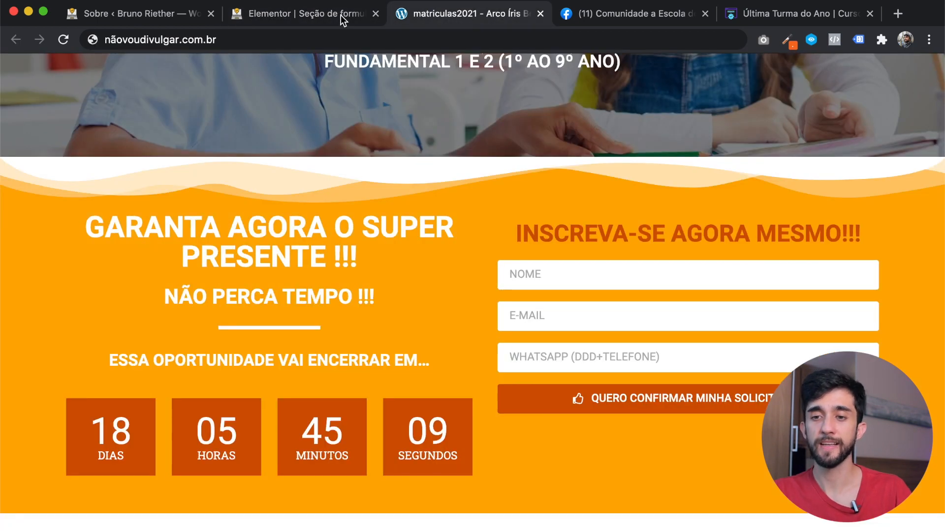
click(332, 17)
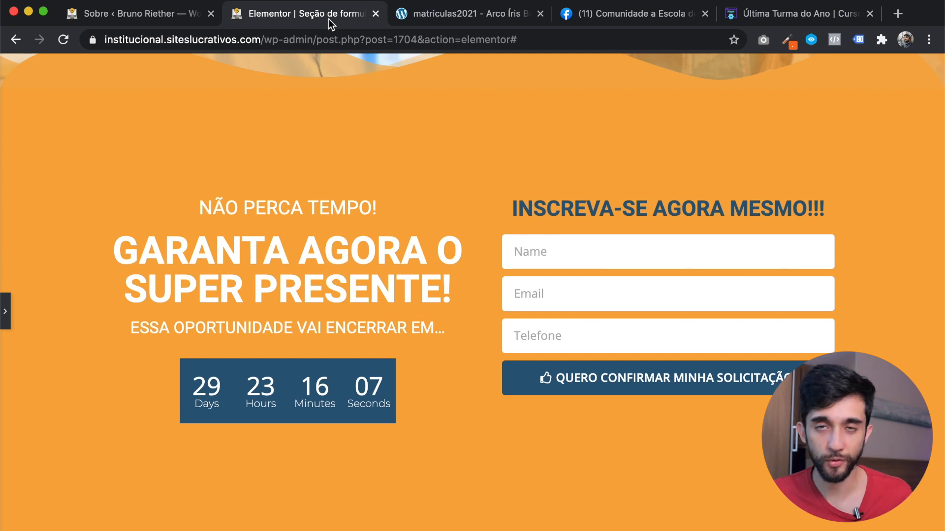